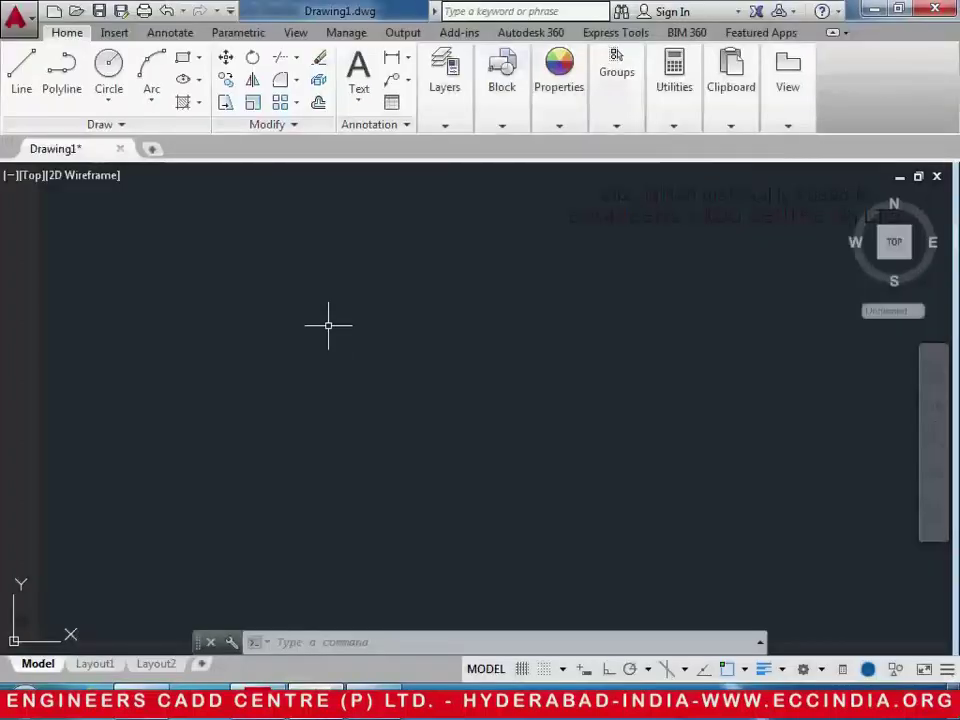
Step: Confirm the drawing units with Engineering length type and Feet as the insertion scale
type("un")
key("Return")
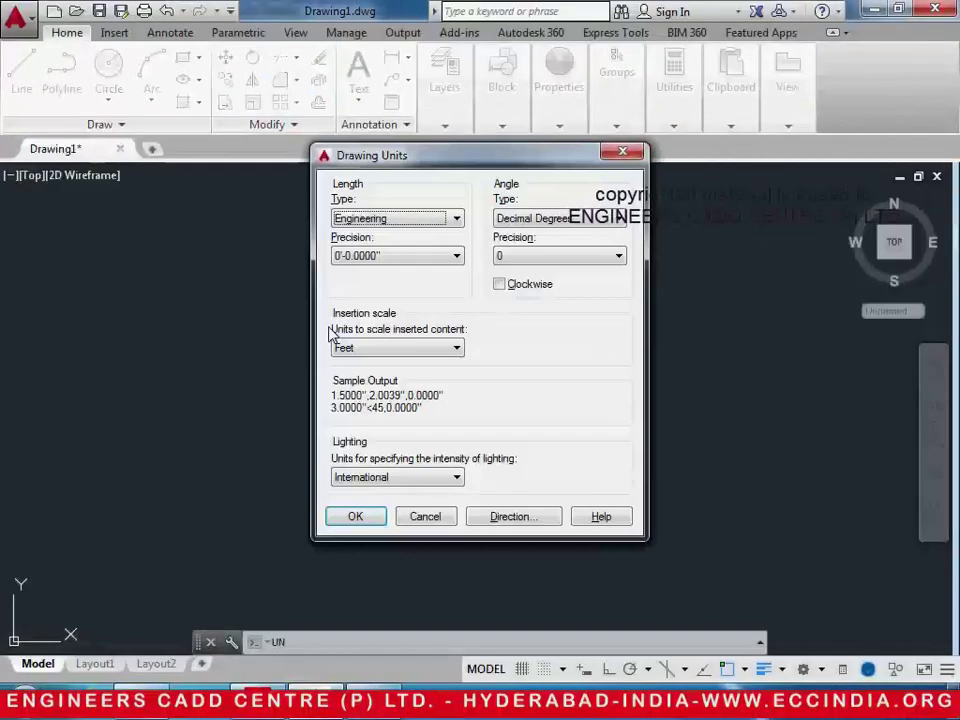
left_click(432, 220)
left_click(429, 218)
left_click(407, 348)
left_click(357, 517)
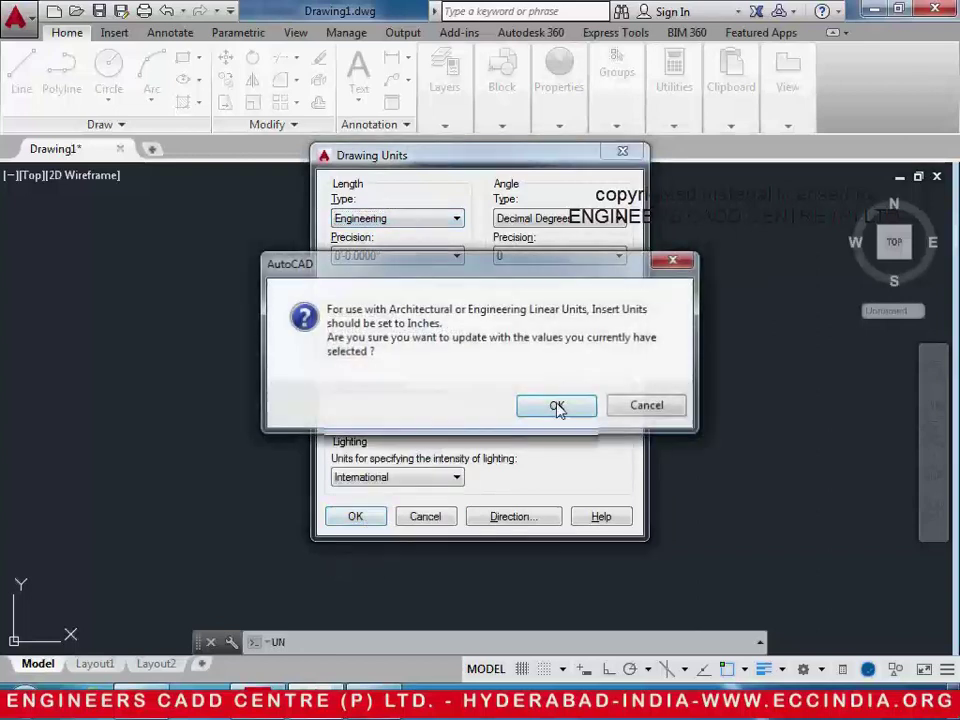
left_click(557, 407)
left_click(469, 519)
Step: Draw a horizontal line 33 units long with Ortho on as the truss's bottom chord, using the workbook PDF's dimensions
type("l")
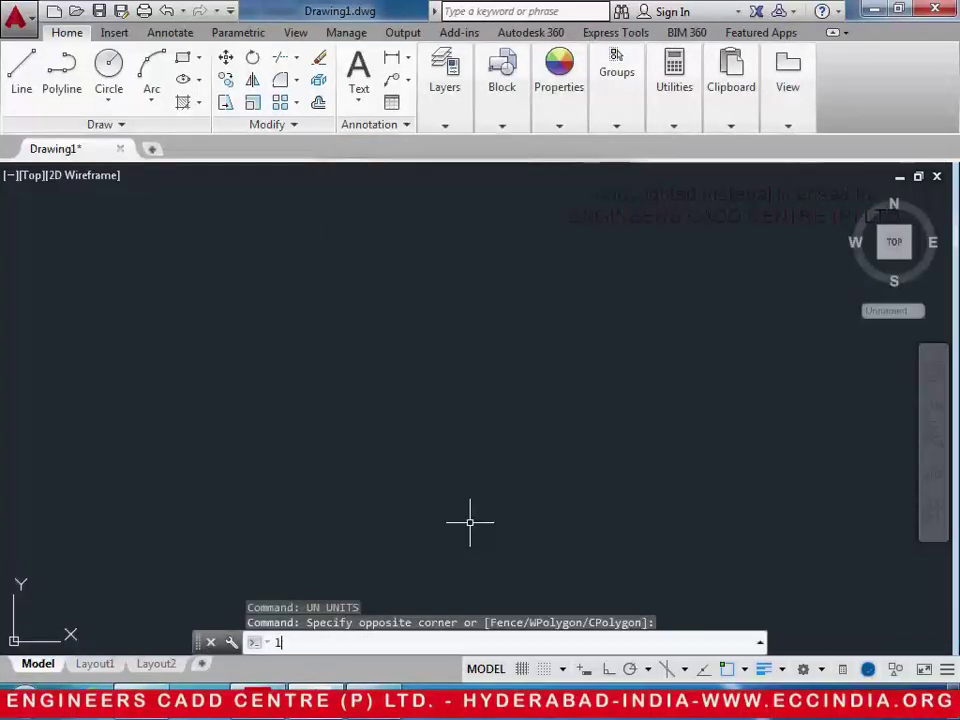
key("Return")
left_click(214, 436)
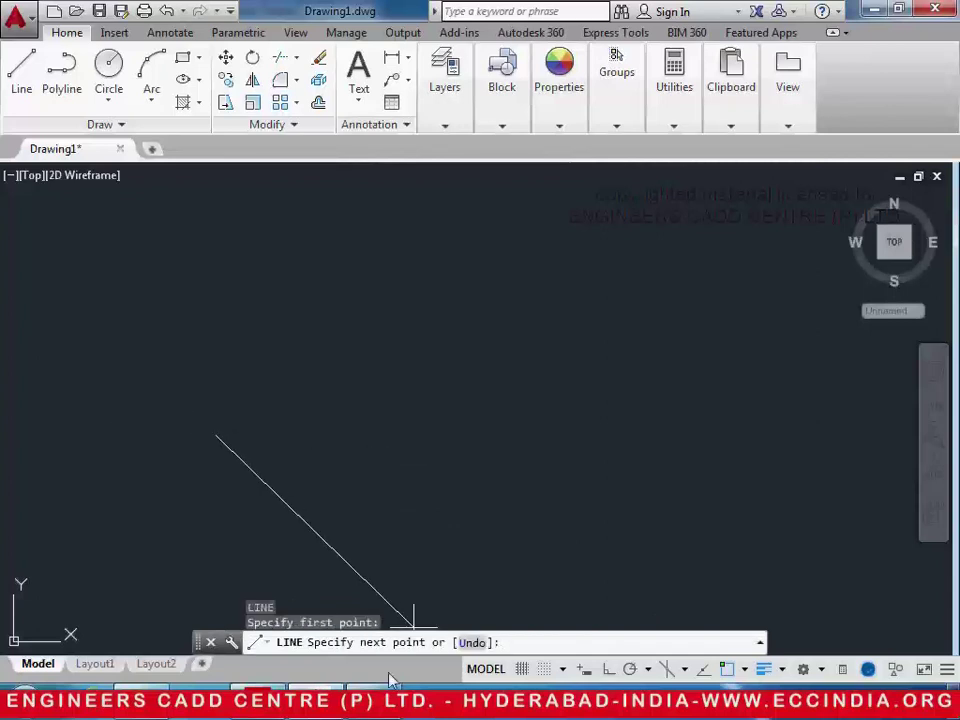
key("alt+Tab")
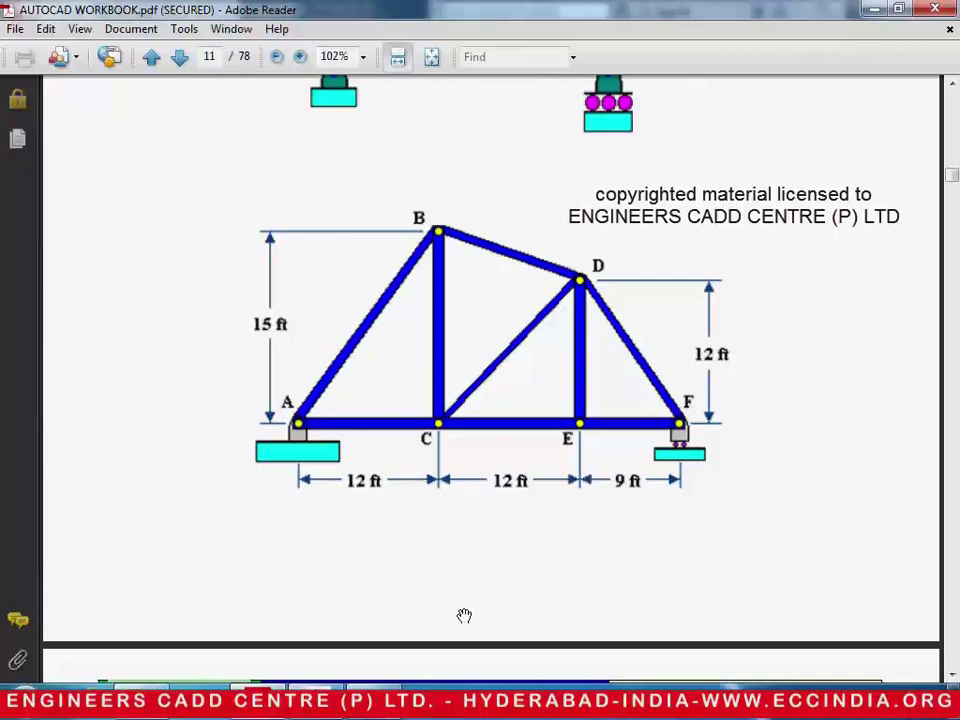
key("alt+Tab")
key("F8")
type("33")
key("Return")
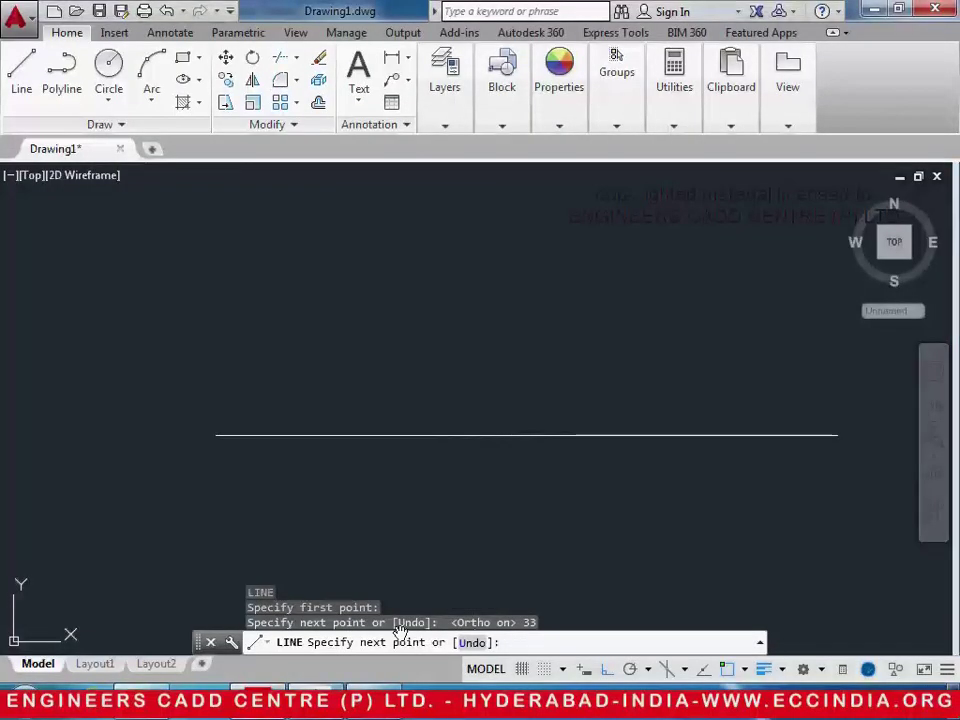
key("alt+Tab")
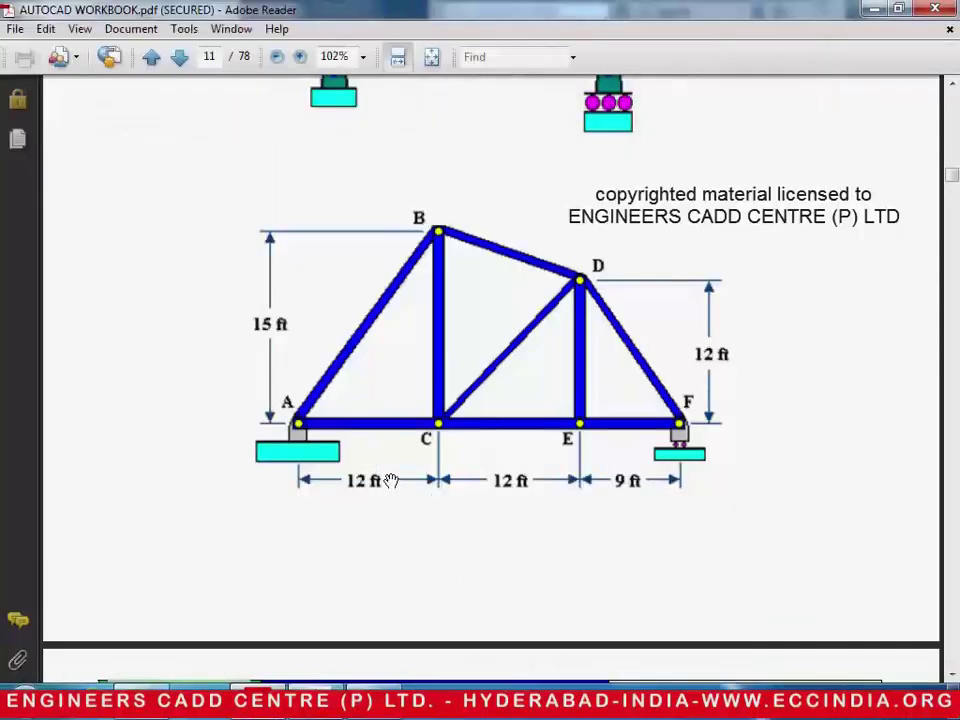
key("alt+Tab")
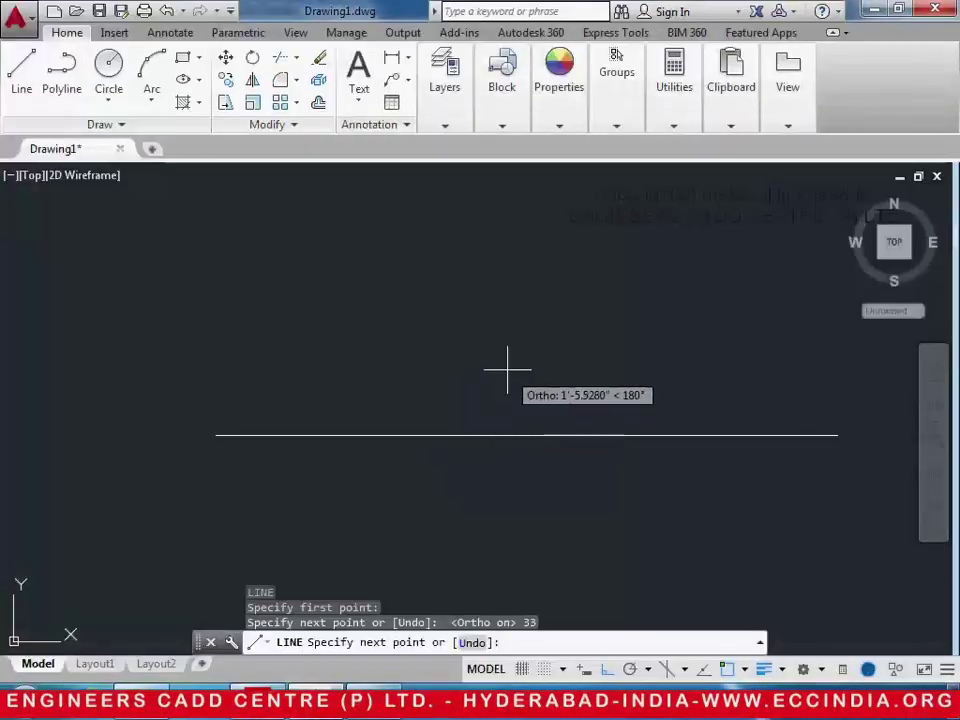
key("Return")
Step: Place point markers along the bottom chord at 12-unit intervals with the Measure command
type("me")
key("Return")
left_click(448, 447)
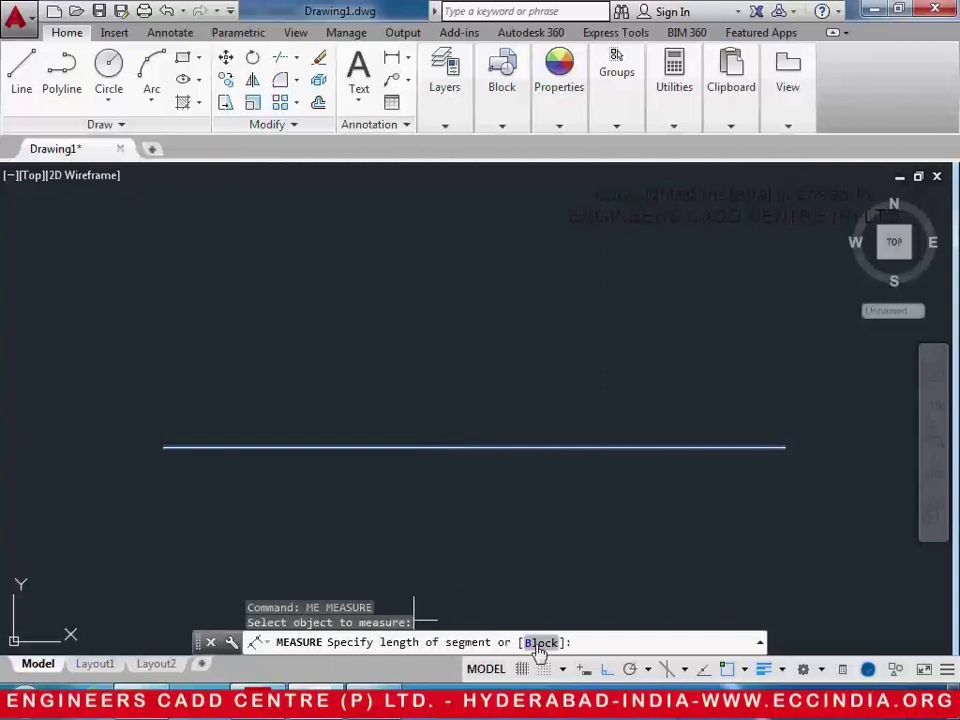
key("Return")
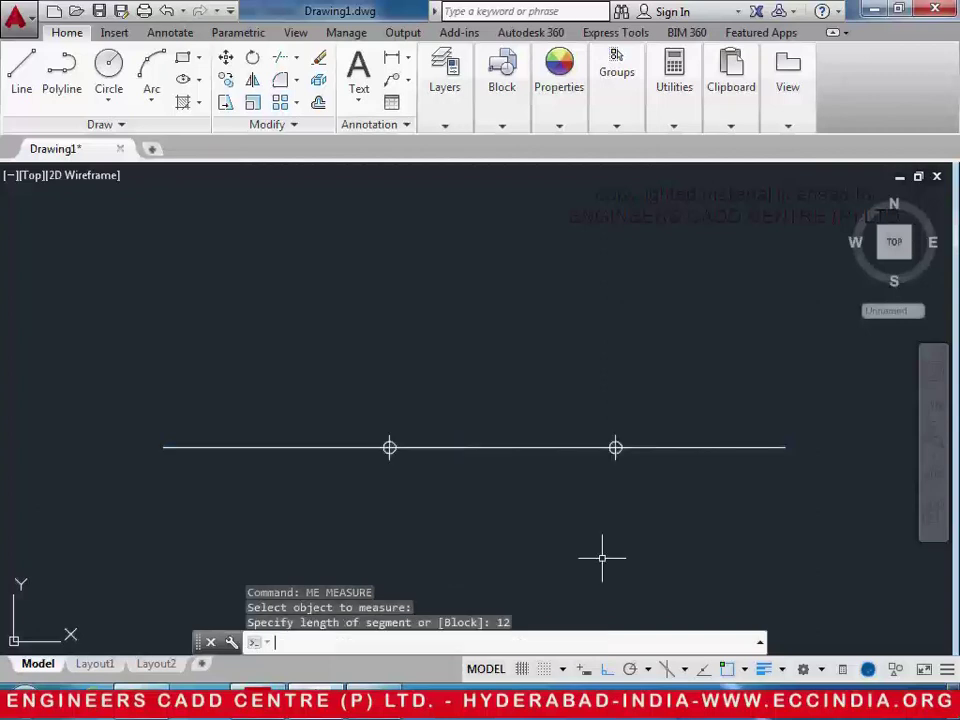
scroll(566, 546, "down", 2)
middle_click_drag(516, 540, 486, 510)
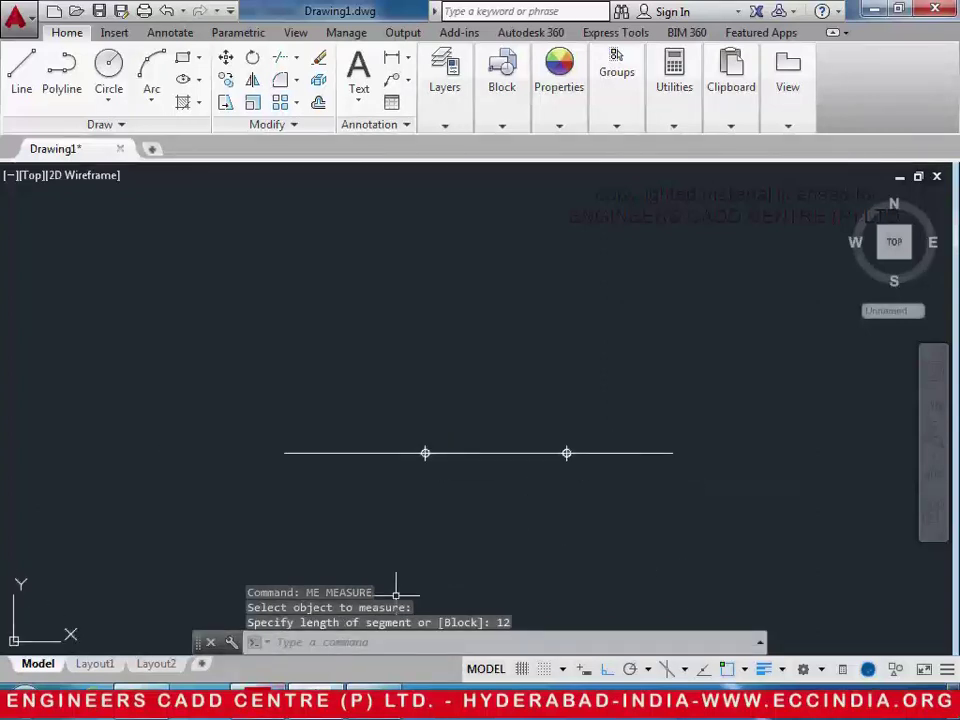
Step: Check the workbook truss and draw a 15-unit vertical line upward from the bottom chord's first point marker
key("alt+Tab")
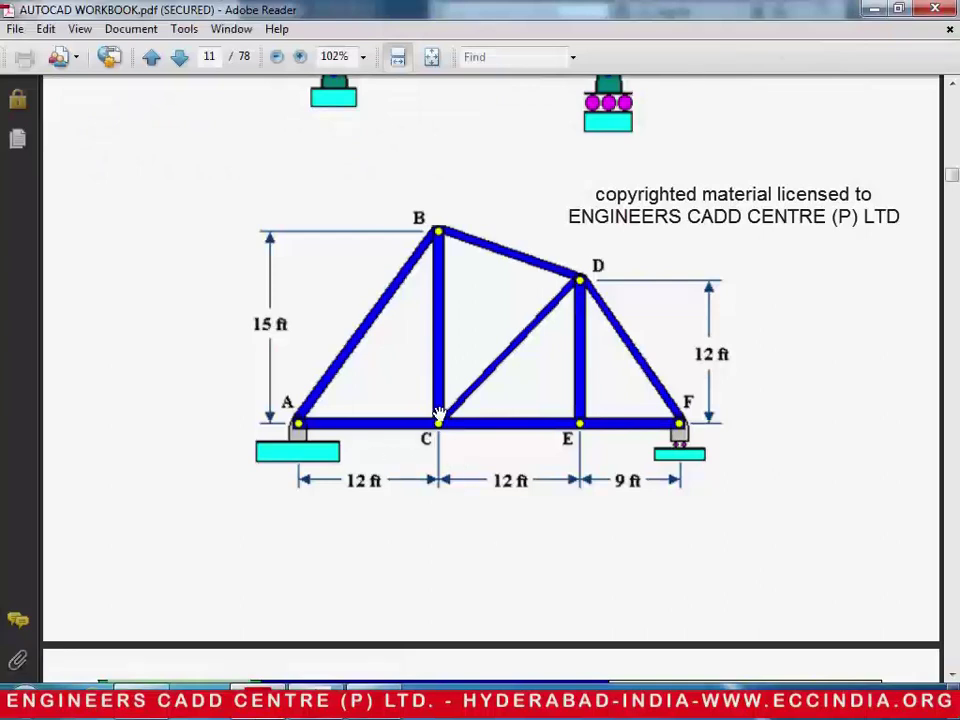
key("alt+Tab")
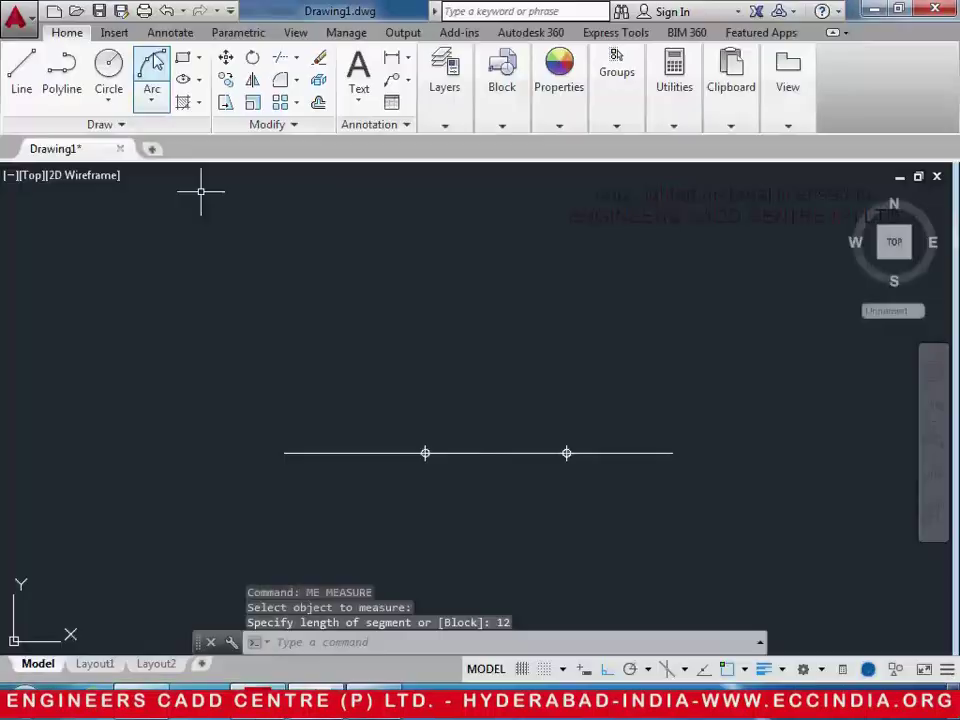
left_click(21, 68)
left_click(433, 453)
type("15")
key("Return")
key("Return")
Step: Check the workbook truss and draw a 12-unit vertical line upward from the bottom chord's second point marker
key("alt+Tab")
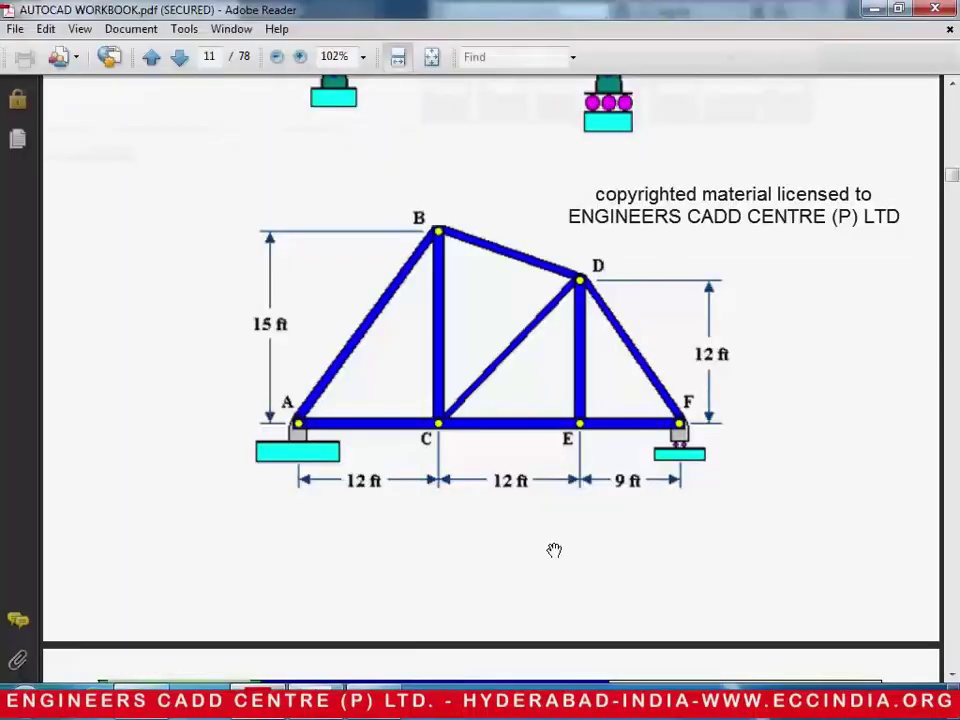
key("alt+Tab")
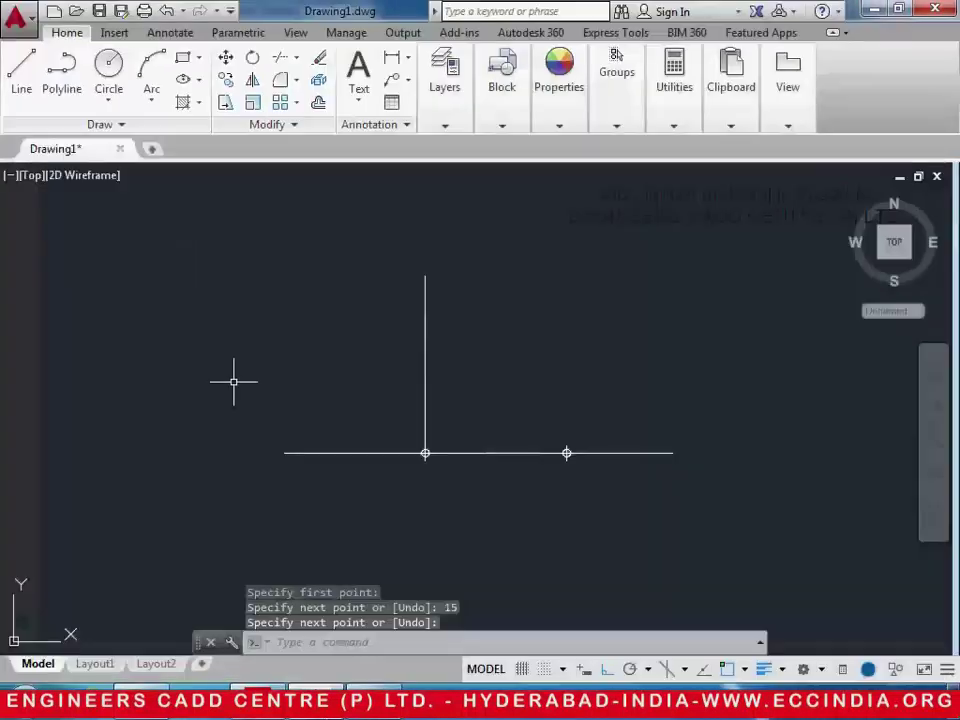
left_click(22, 68)
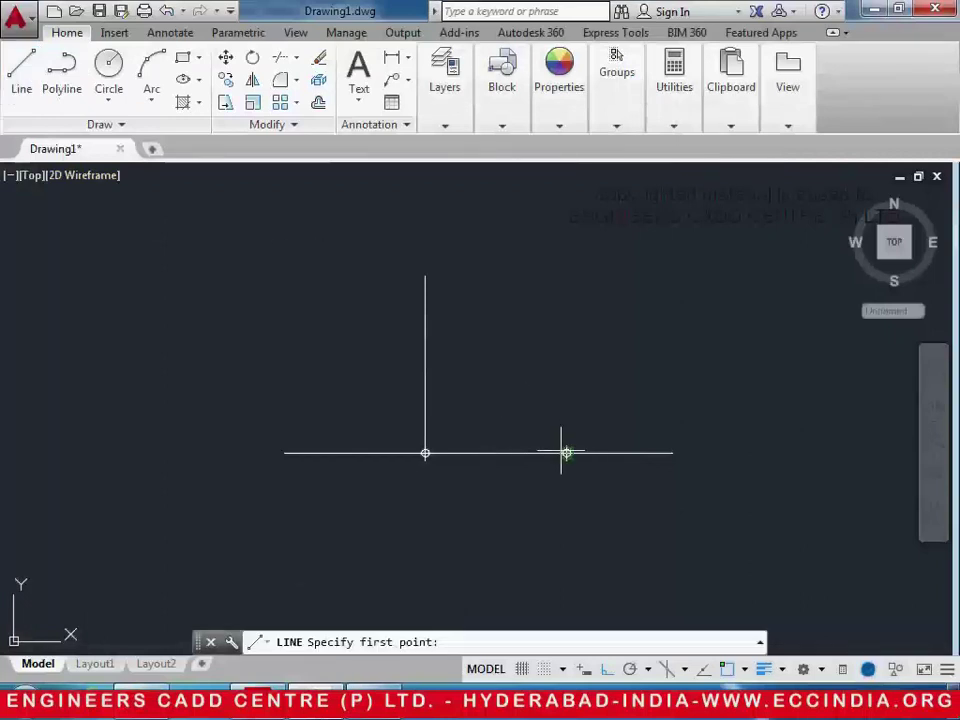
left_click(566, 453)
type("12")
key("Return")
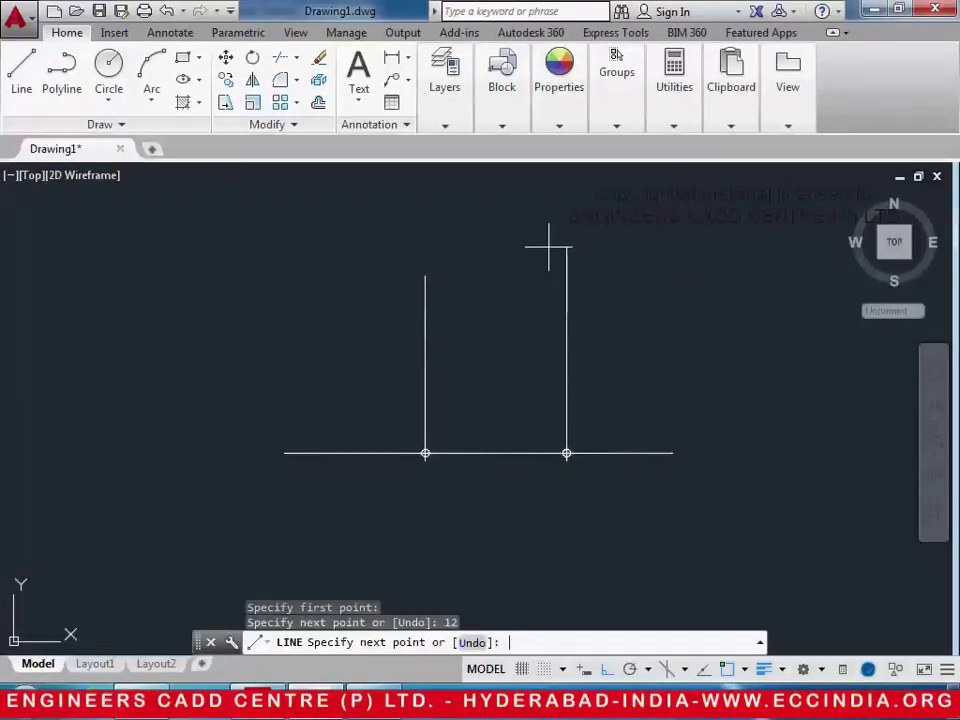
key("Return")
Step: With Ortho off, draw connected lines from the chord's left end over the tops of both verticals to its right end
key("alt+Tab")
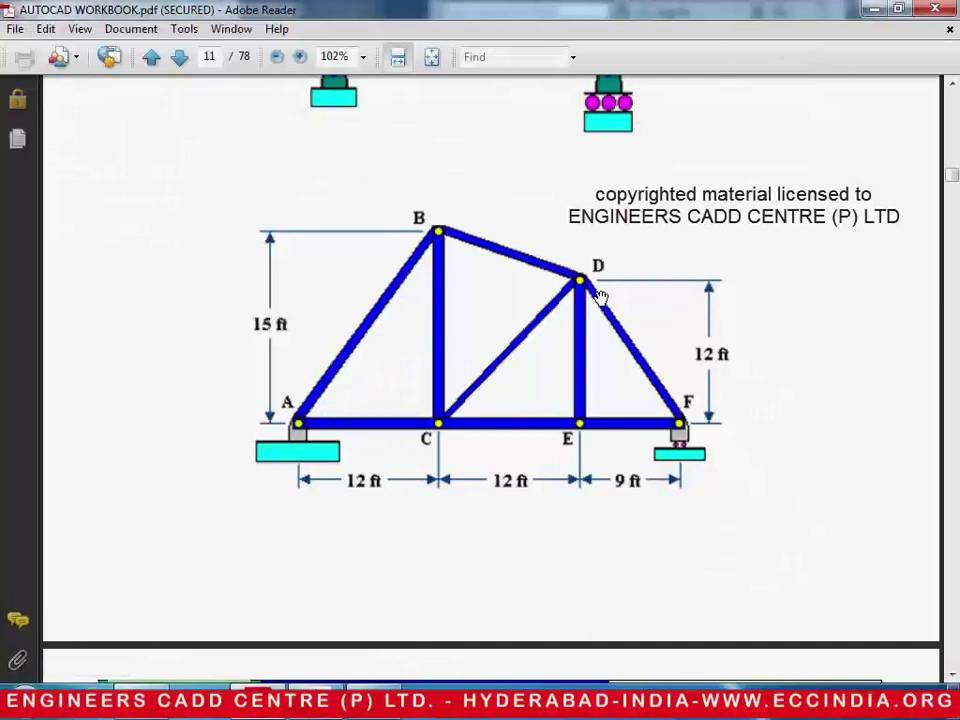
key("alt+Tab")
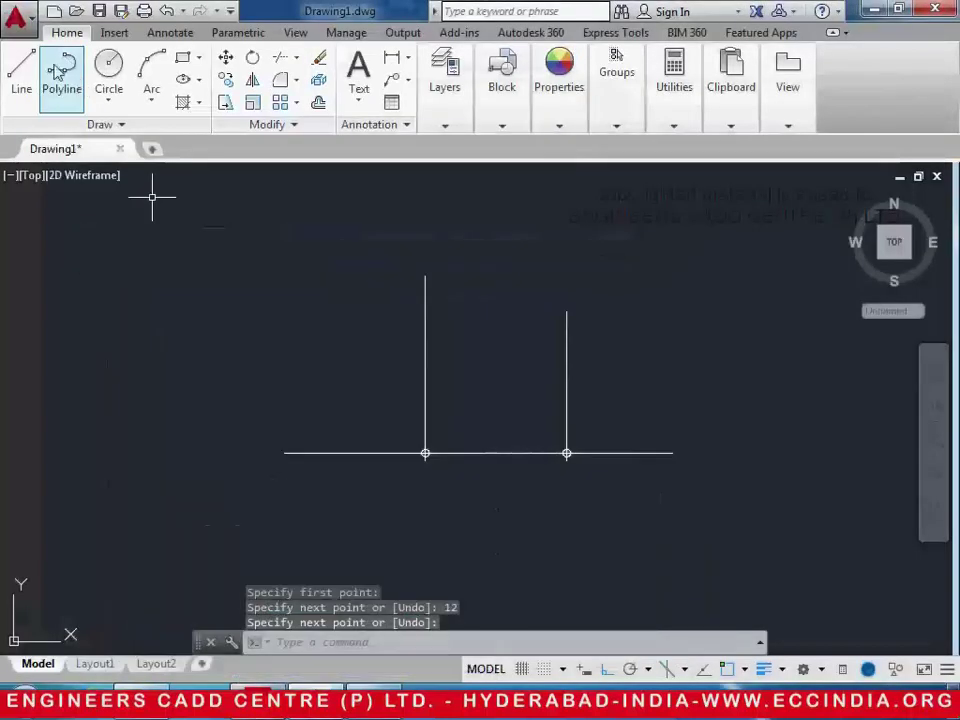
left_click(61, 72)
left_click(31, 79)
left_click(284, 454)
key("F8")
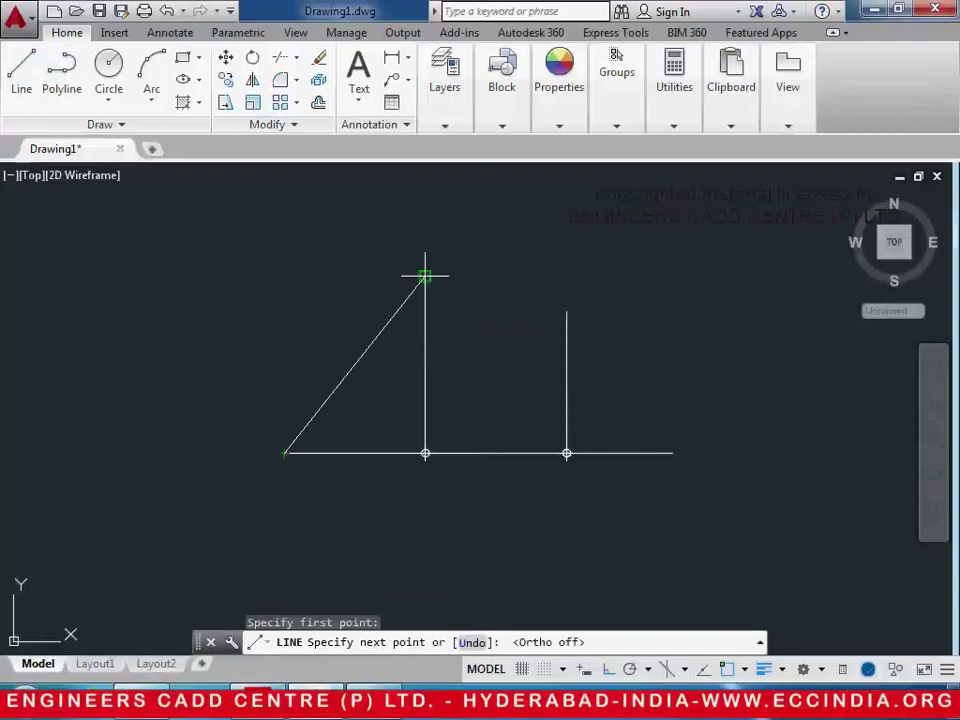
left_click(425, 276)
left_click(566, 311)
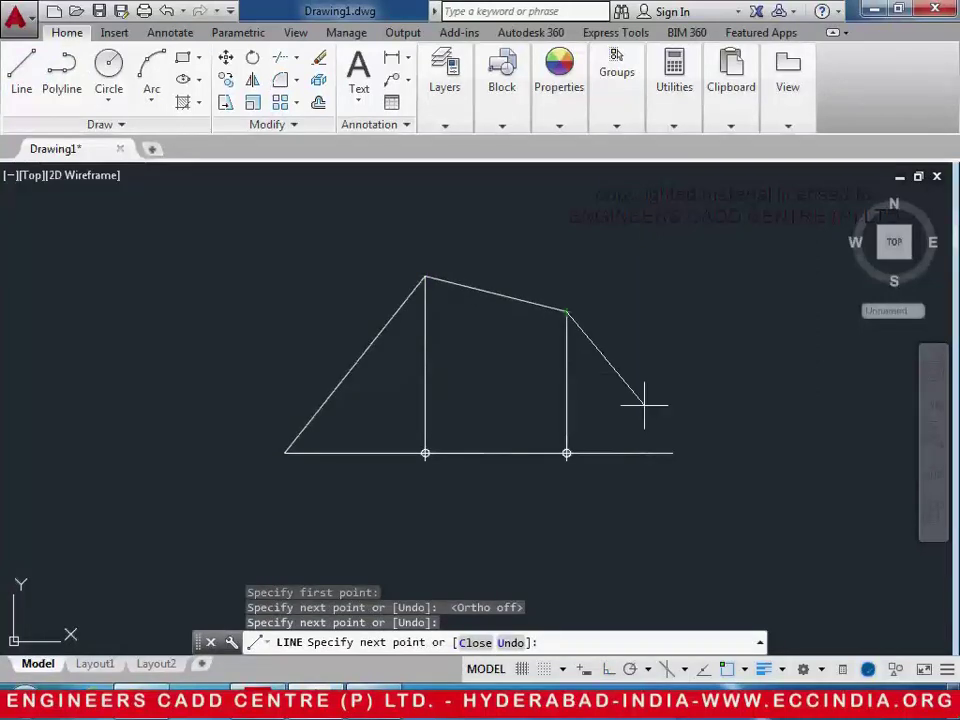
left_click(672, 453)
key("Return")
Step: Draw the diagonal member from the top of the 12-unit vertical to the base of the 15-unit vertical
key("Return")
left_click(566, 311)
left_click(425, 453)
key("Return")
middle_click_drag(587, 495, 576, 497)
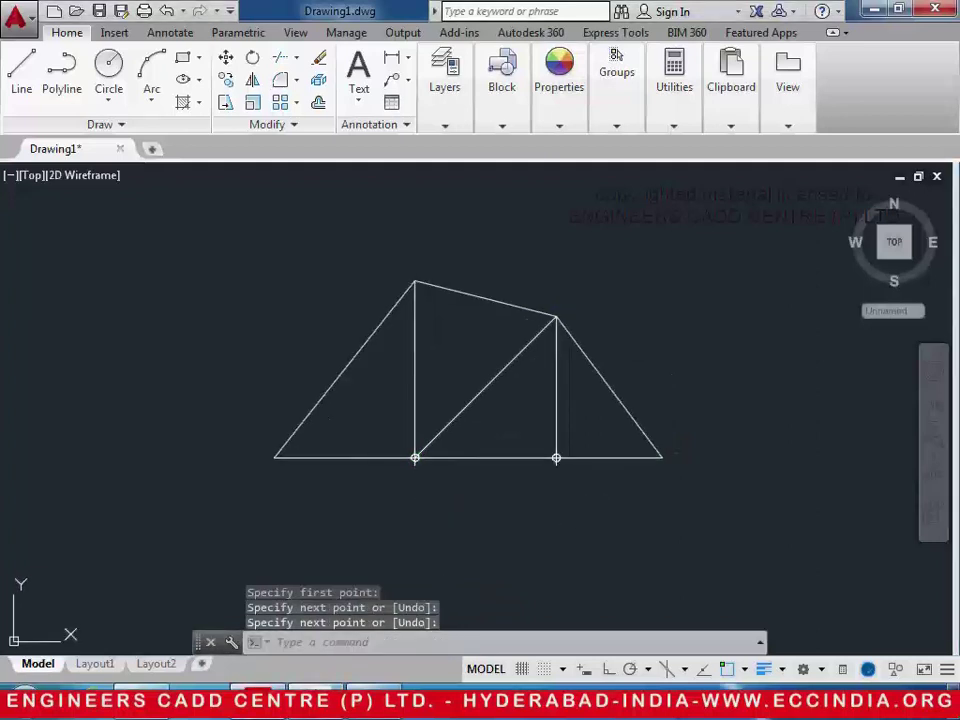
Step: Compare with the workbook truss, select the whole truss and set its colour to Blue
key("alt+Tab")
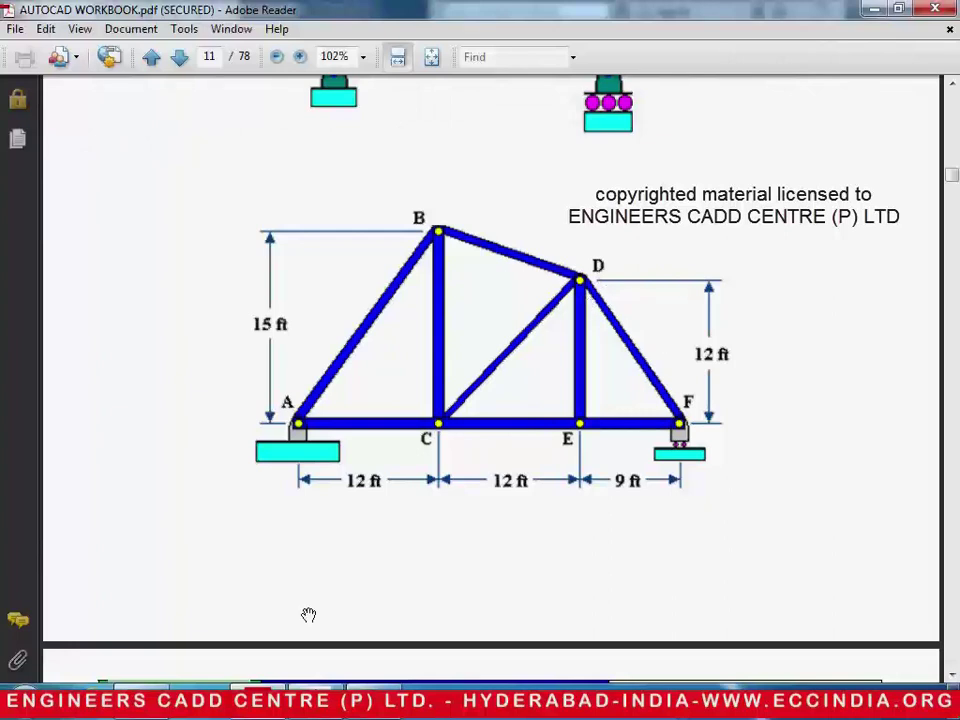
key("alt+Tab")
left_click(261, 221)
left_click(719, 540)
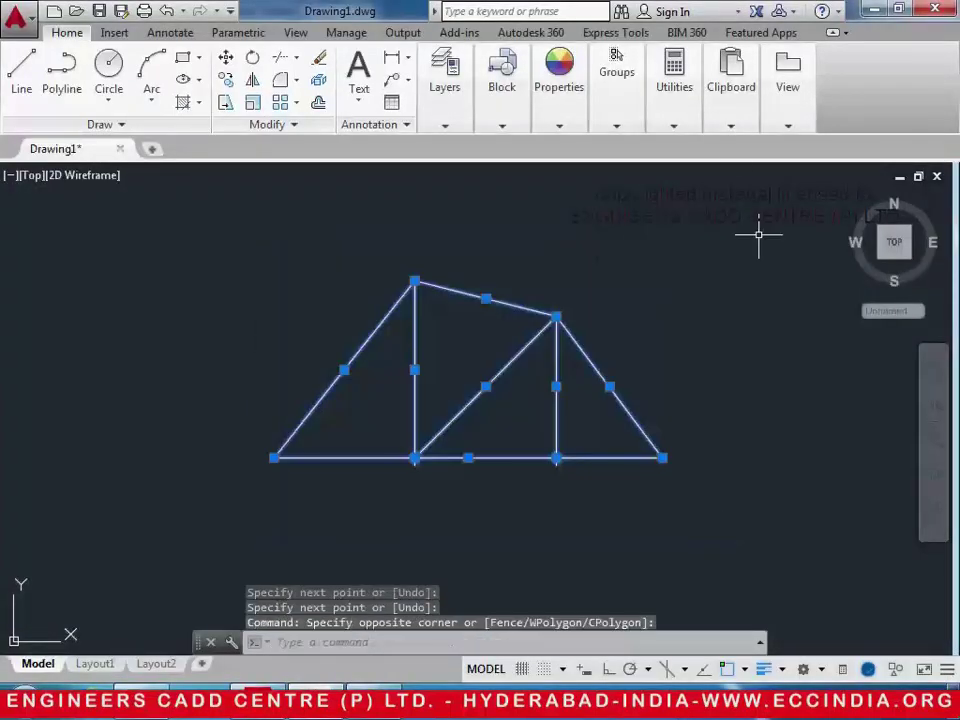
mouse_move(616, 80)
mouse_move(570, 96)
left_click(700, 147)
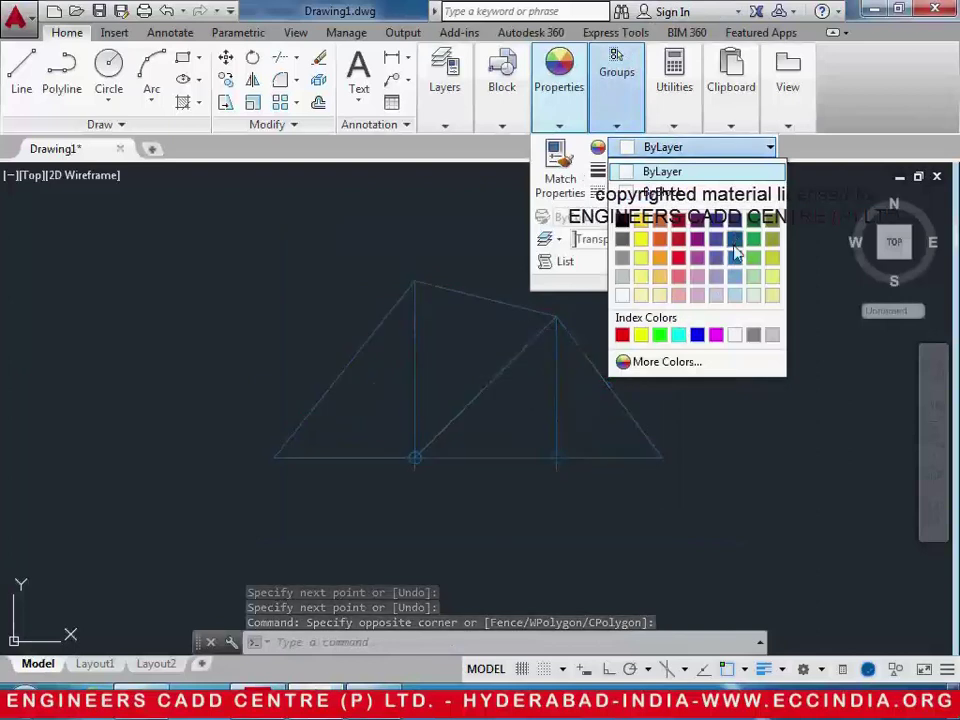
left_click(697, 334)
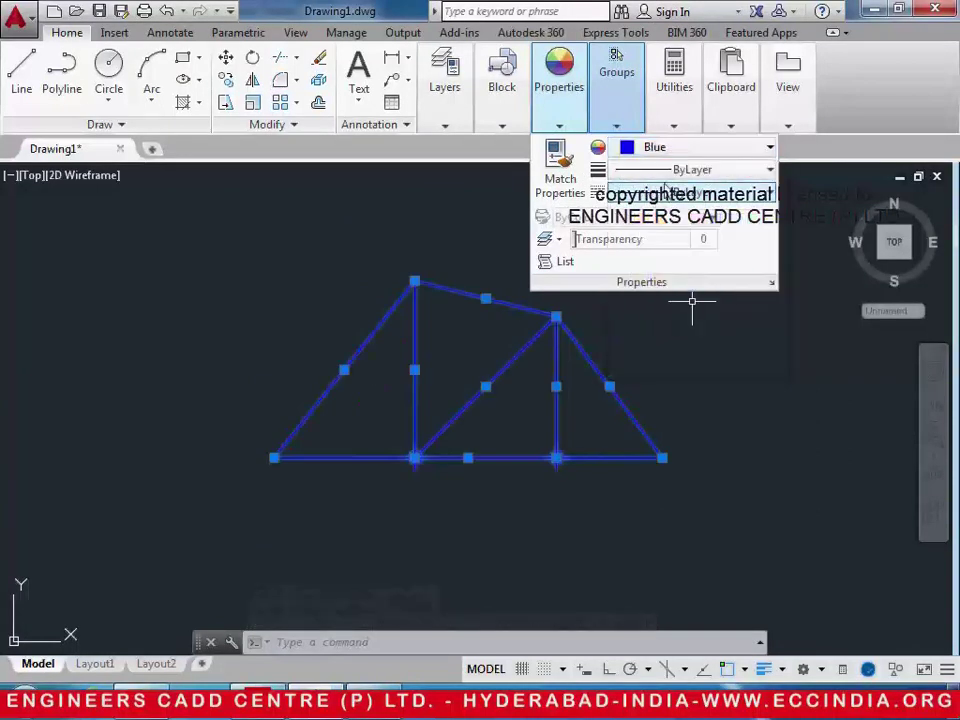
Step: Apply a thick lineweight to the selected truss members and clear the selection
left_click(692, 169)
left_click_drag(776, 244, 720, 317)
left_click(720, 317)
key("Escape")
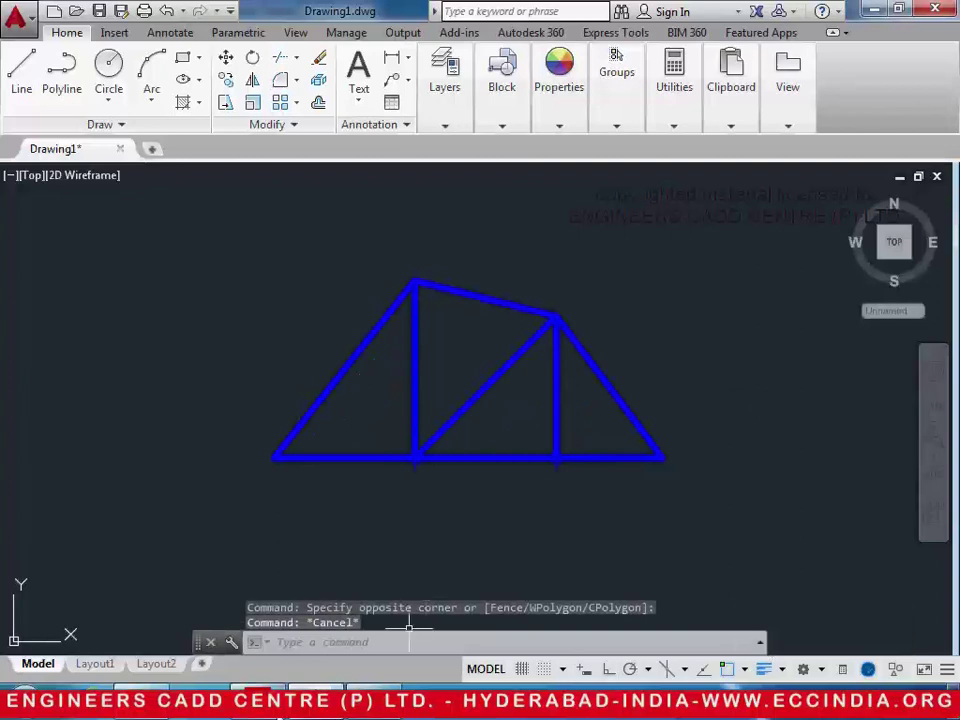
Step: Check the supports in the workbook and draw a wide, flat rectangle just below the truss's left end as the support base
key("alt+Tab")
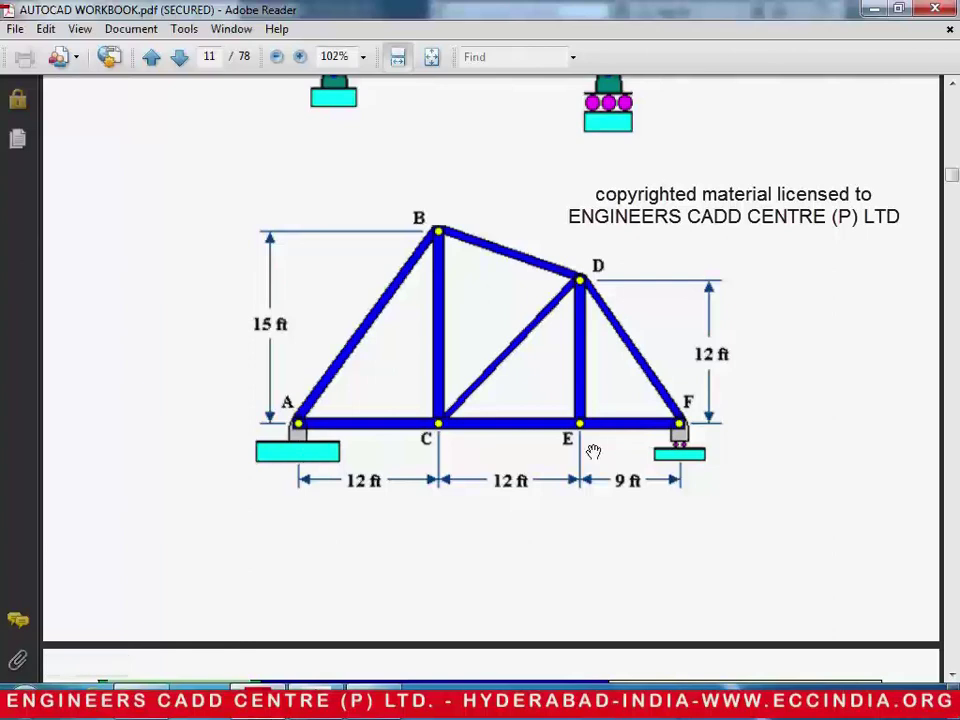
key("alt+Tab")
left_click(182, 57)
mouse_move(289, 497)
middle_mouse_down()
mouse_move(354, 398)
mouse_move(319, 411)
mouse_move(276, 501)
middle_mouse_up()
scroll(326, 420, "up", 2)
left_click(221, 463)
left_click(384, 494)
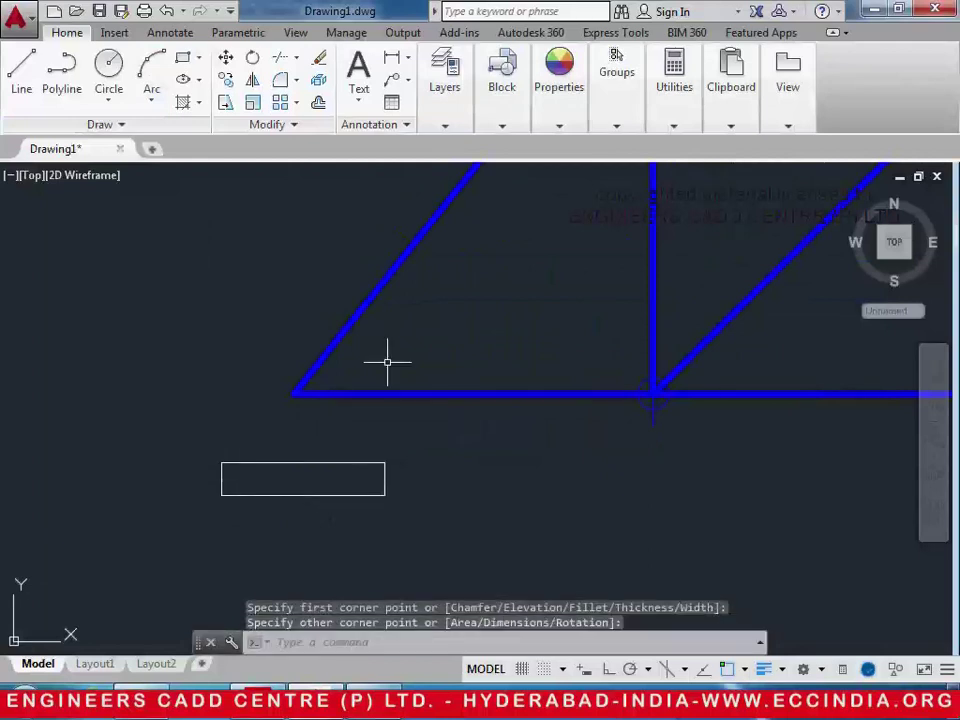
Step: Draw a tall, narrow Axis, End ellipse around the left joint, running from above the joint to below the base rectangle
left_click(196, 82)
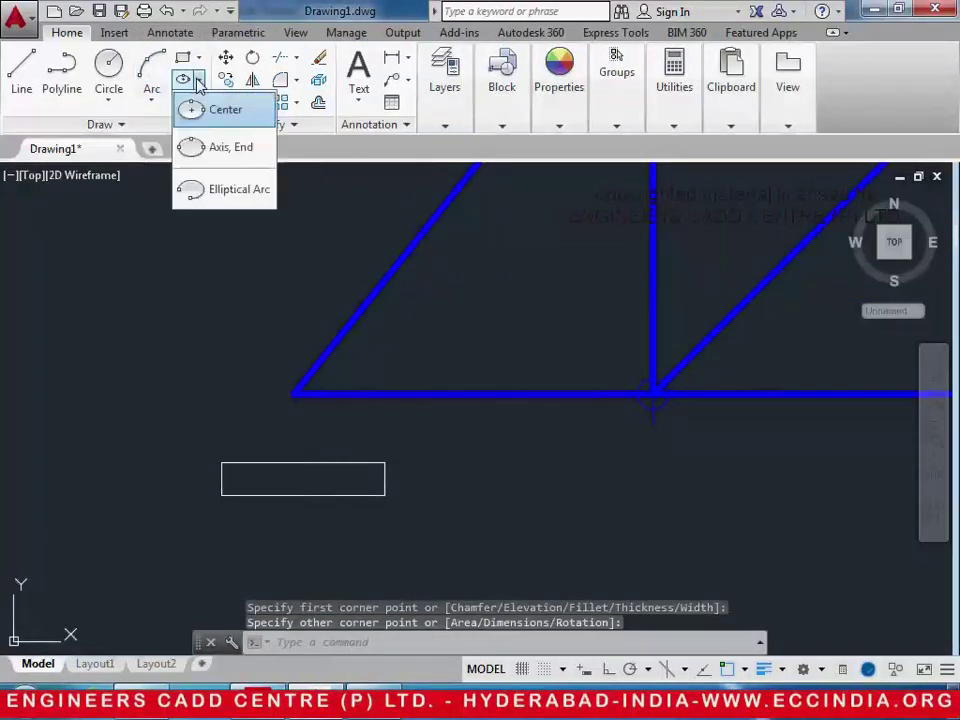
left_click(221, 152)
left_click(295, 392)
left_click(296, 538)
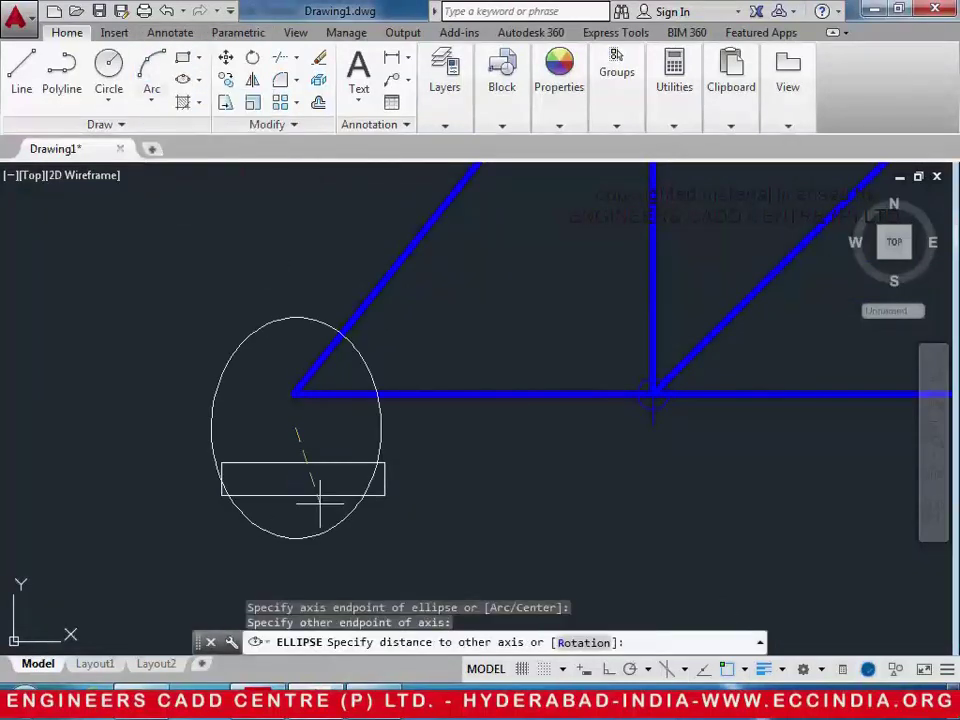
left_click(338, 452)
Step: Trim the ellipse's lower part at the base rectangle's upper edge, leaving a dome-shaped support on the base
type("tr")
key("Return")
key("Return")
left_click(341, 546)
left_click(262, 522)
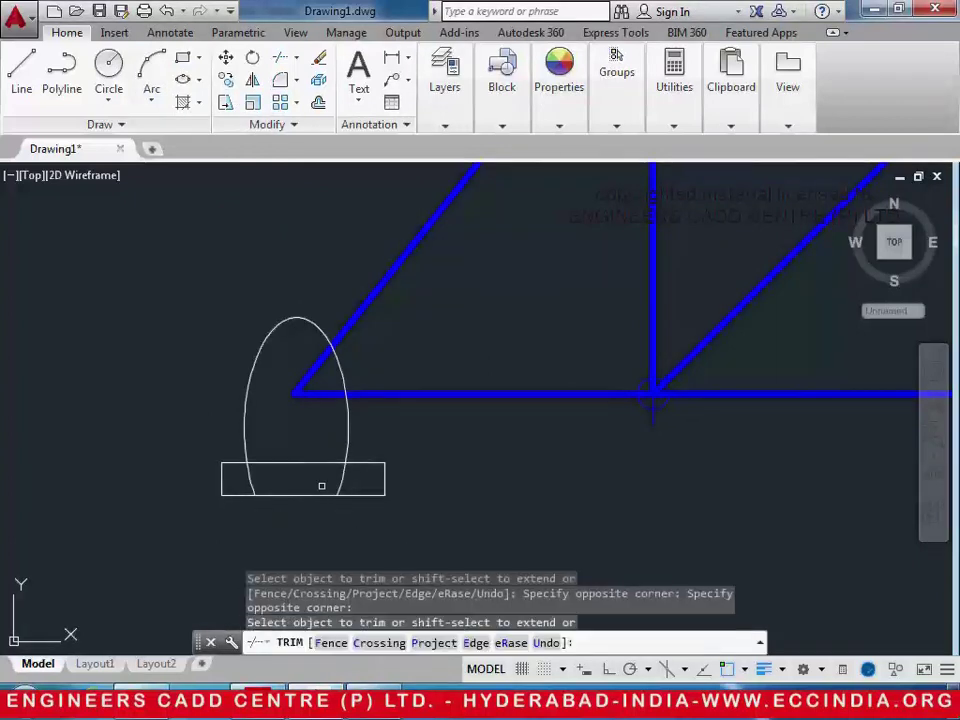
left_click(347, 486)
left_click(378, 470)
left_click(249, 476)
scroll(274, 454, "down", 4)
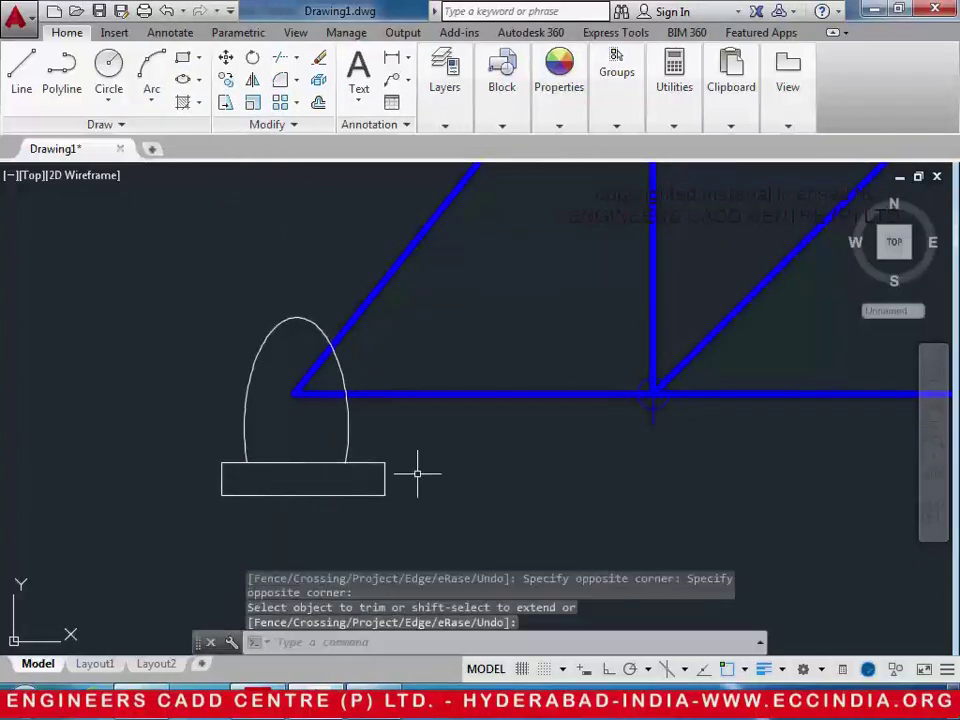
Step: Check the roller support in the workbook and draw a wide, flat rectangle just below the truss's right end as its base
key("alt+Tab")
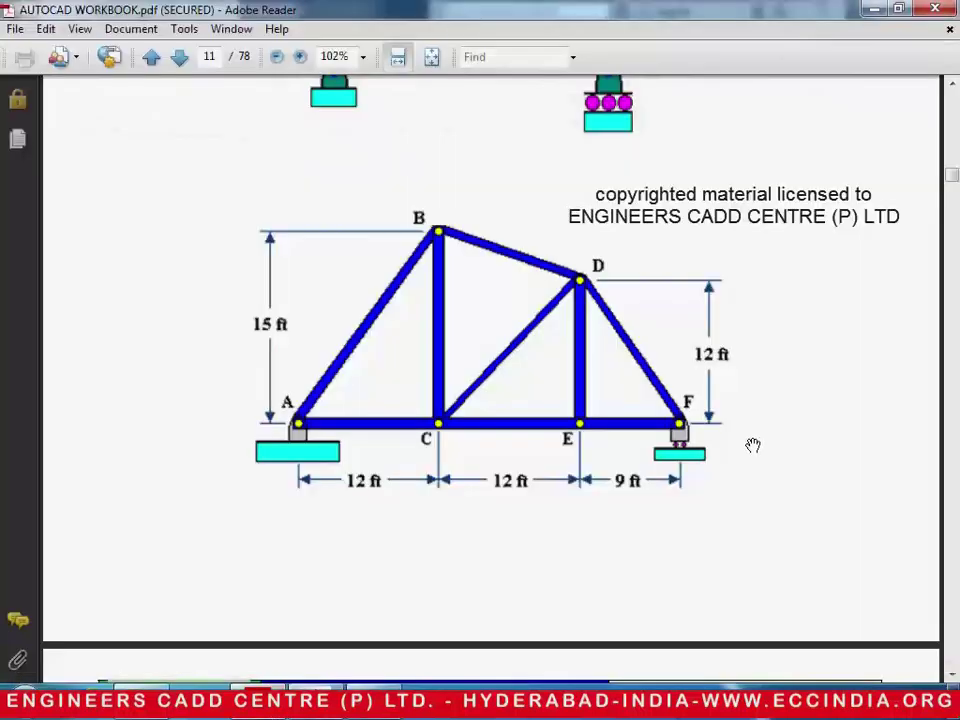
key("alt+Tab")
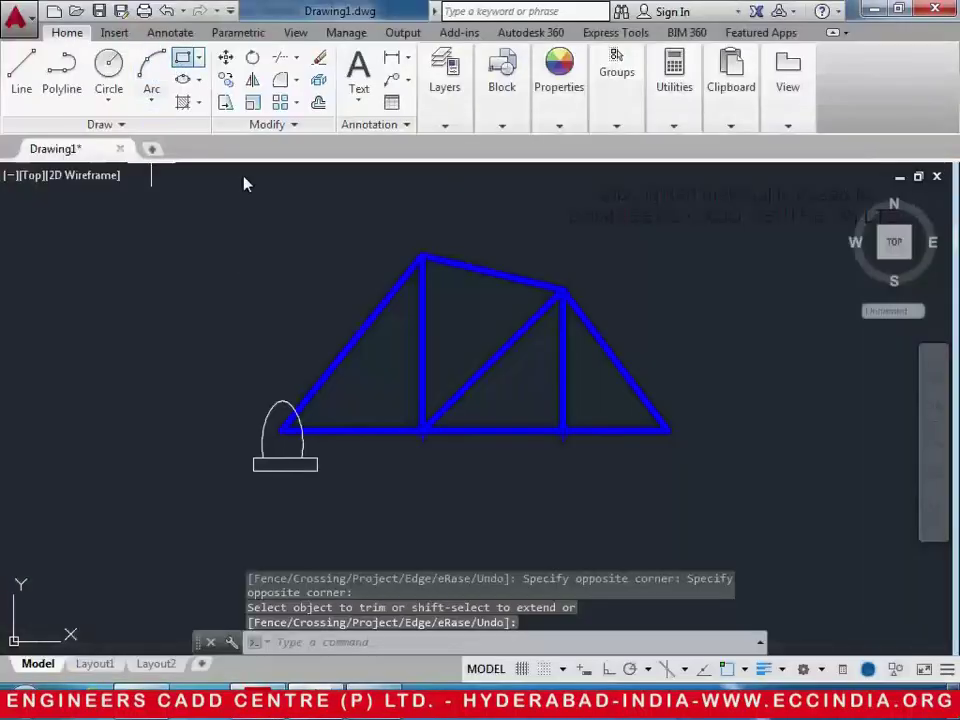
left_click(183, 57)
middle_click_drag(608, 460, 433, 415)
scroll(450, 403, "up", 5)
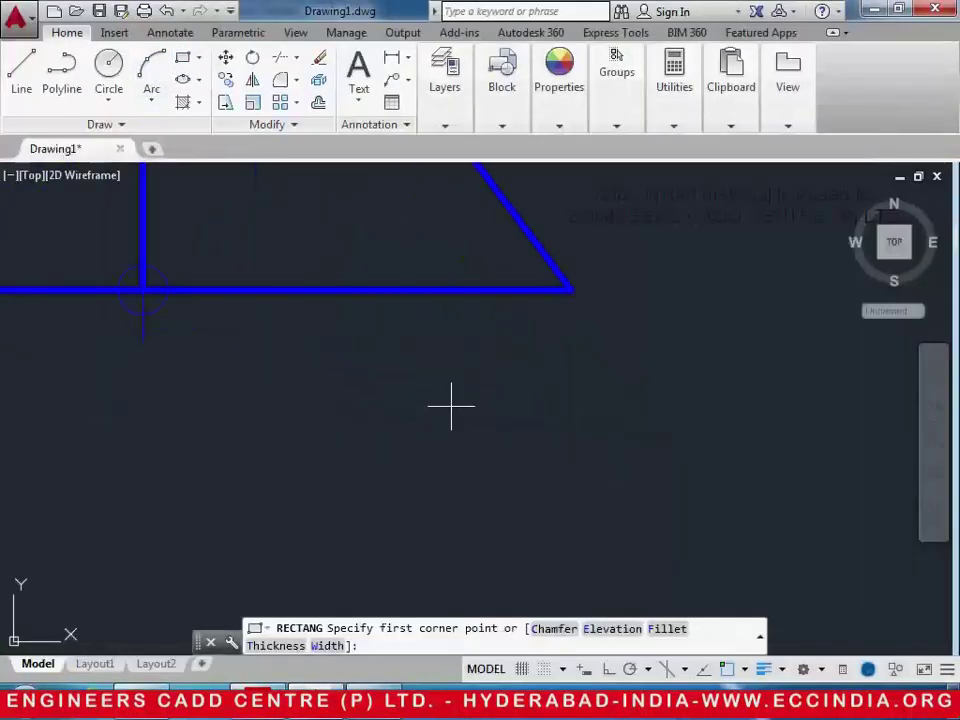
left_click(482, 327)
left_click(782, 381)
middle_click_drag(538, 161, 452, 253)
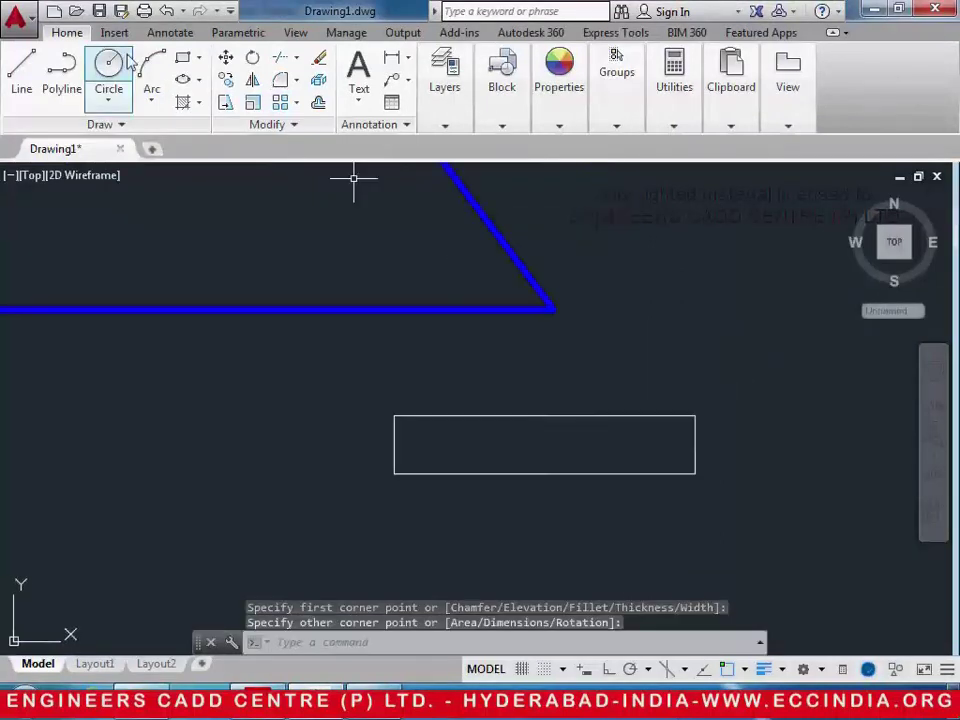
Step: Draw a horizontal line with Ortho on between the right joint and the base rectangle, about as long as the rectangle
left_click(24, 70)
left_click(402, 367)
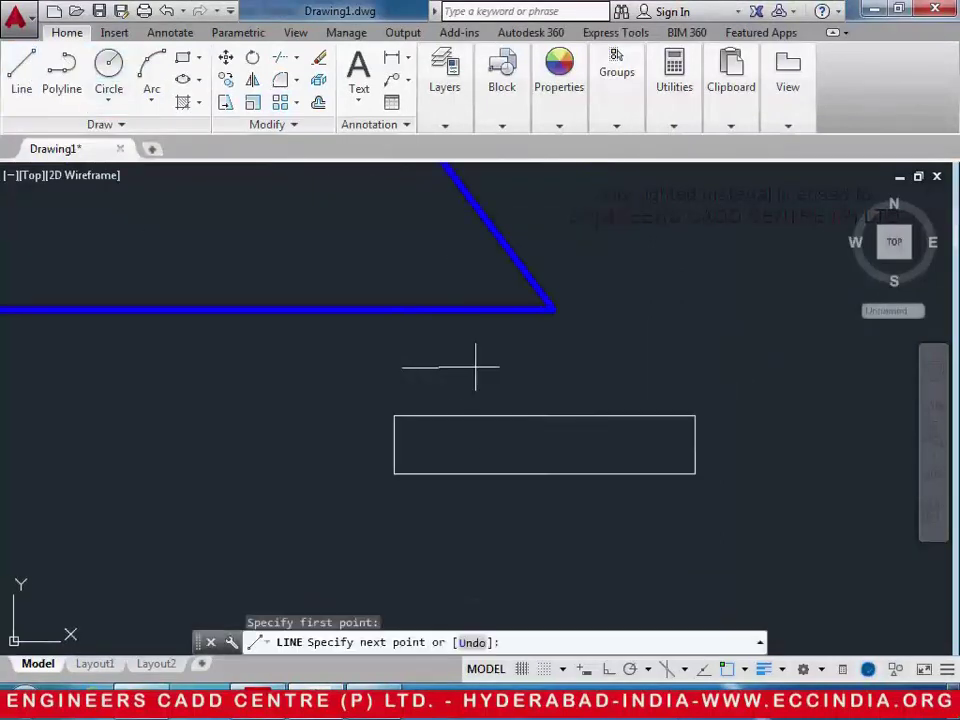
left_click(694, 367)
key("F8")
key("Return")
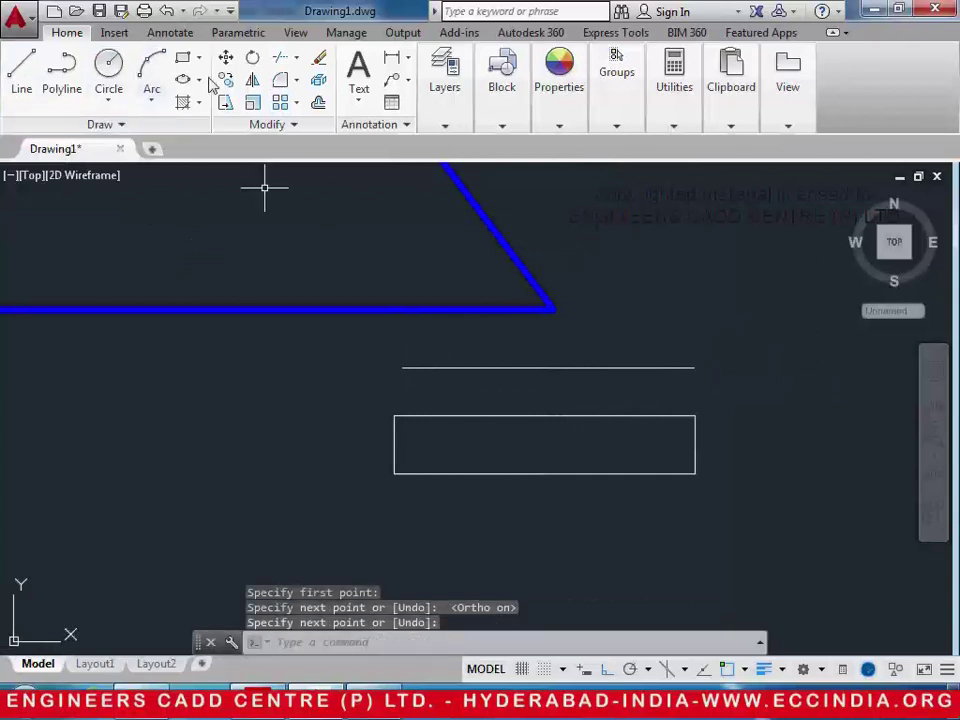
Step: Draw a tall, narrow Axis, End ellipse centred on the right joint's vertical, running from above the joint to below the base rectangle
left_click(553, 212)
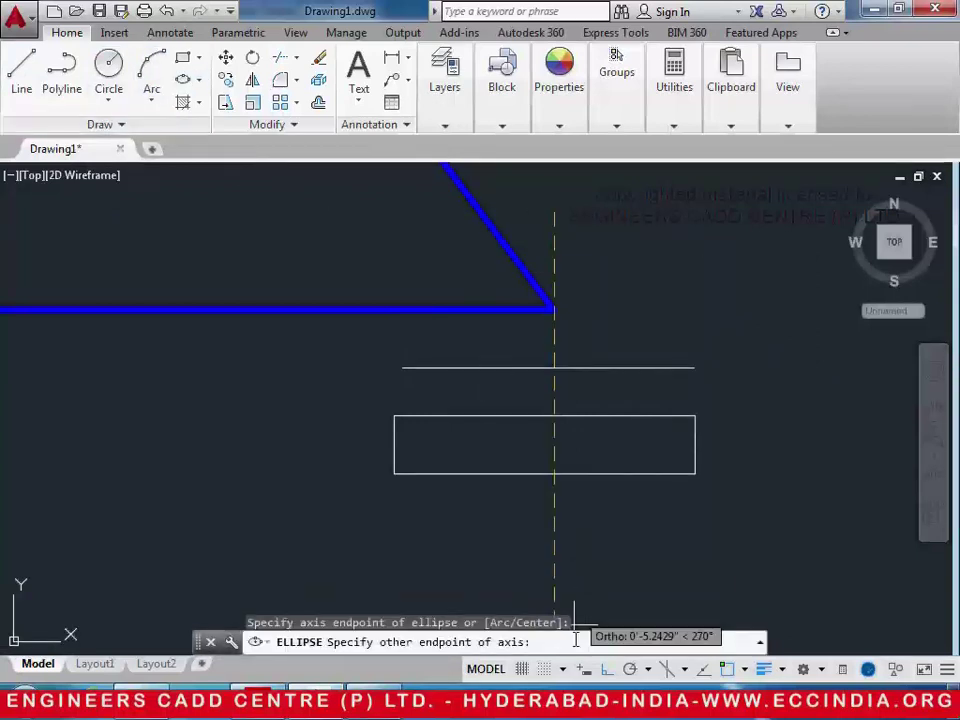
left_click(553, 591)
left_click(631, 407)
Step: Trim every part of the right ellipse below the horizontal line, leaving a dome standing on the line
type("tr")
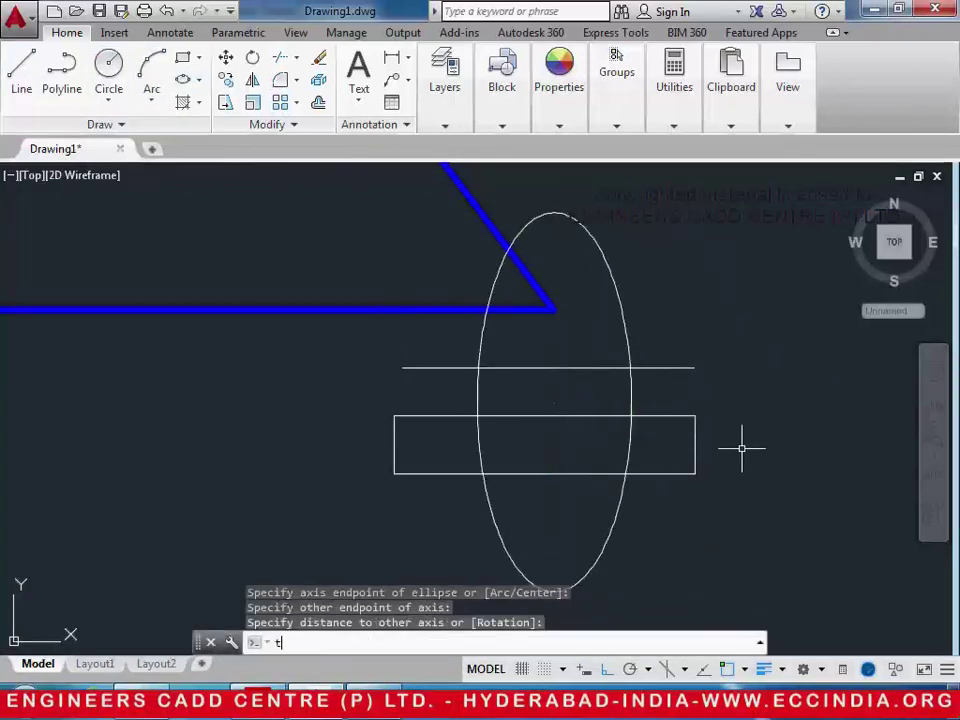
key("Return")
key("Return")
left_click(664, 568)
left_click(354, 514)
left_click(669, 454)
left_click(422, 444)
left_click(655, 410)
left_click(465, 386)
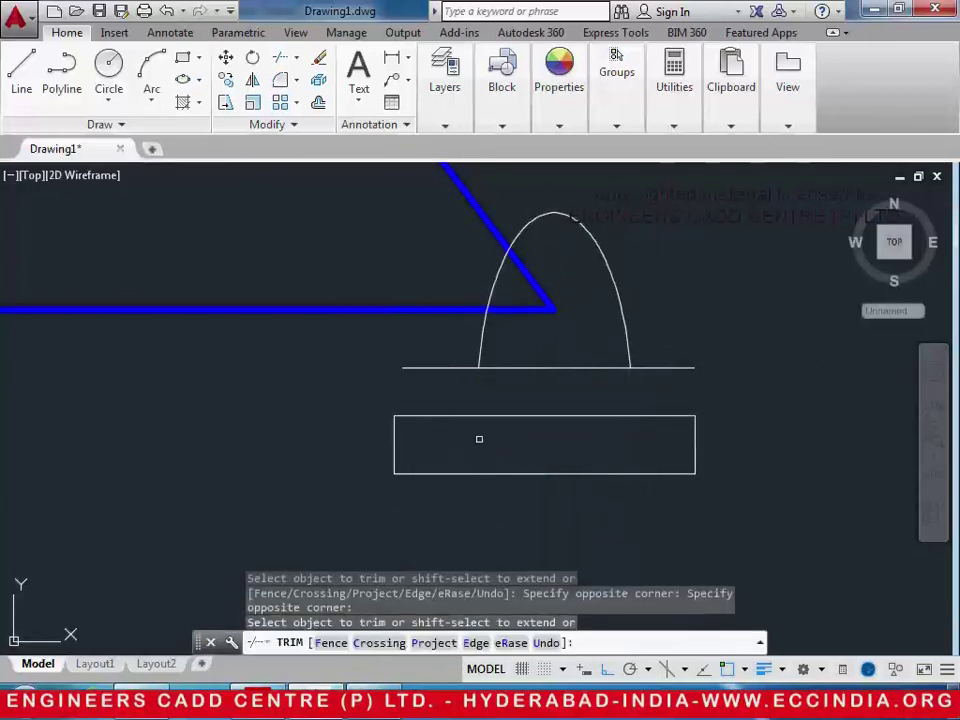
key("Return")
Step: Draw a roller circle of about 0.32 in radius under the dome's left side, touching the horizontal line and the base rectangle
middle_click_drag(322, 351, 336, 310)
left_click(109, 99)
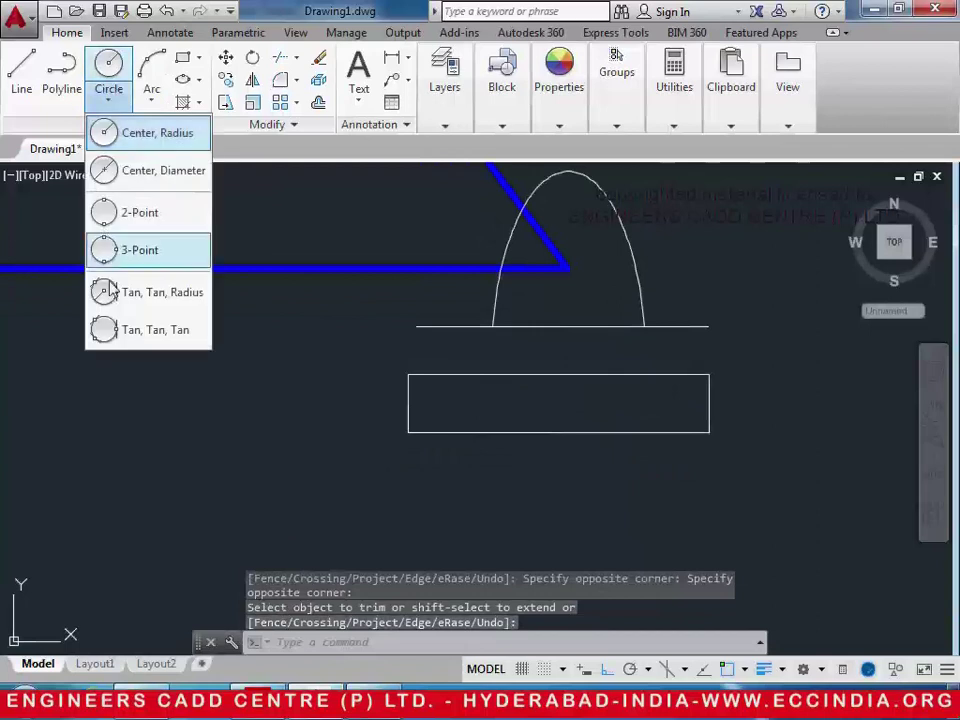
left_click(103, 249)
left_click(513, 326)
left_click(513, 374)
key("Return")
left_click(600, 326)
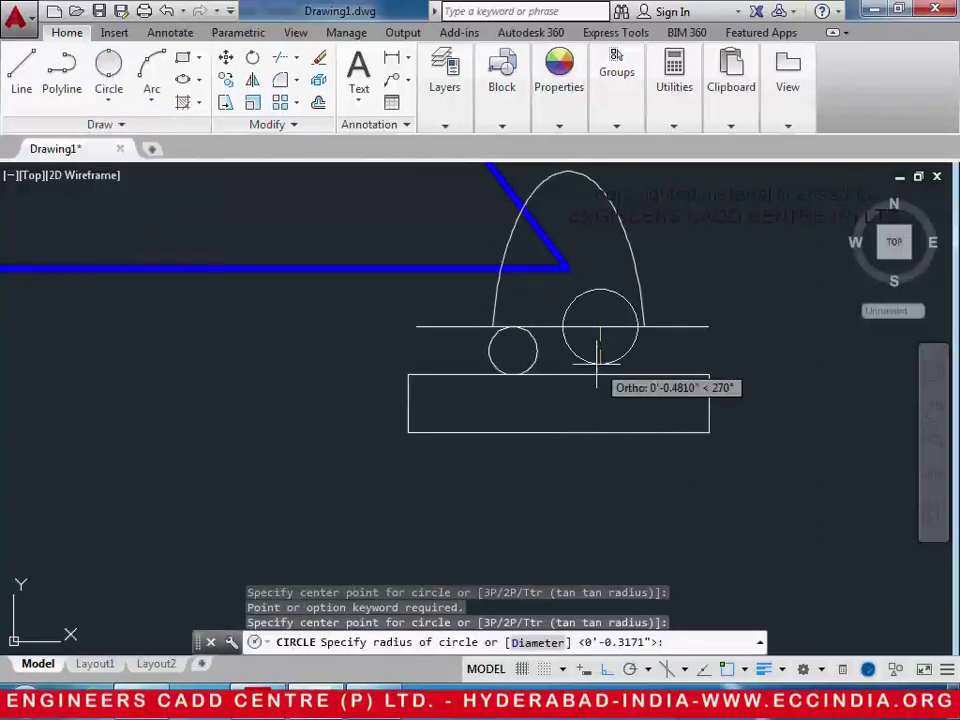
key("Return")
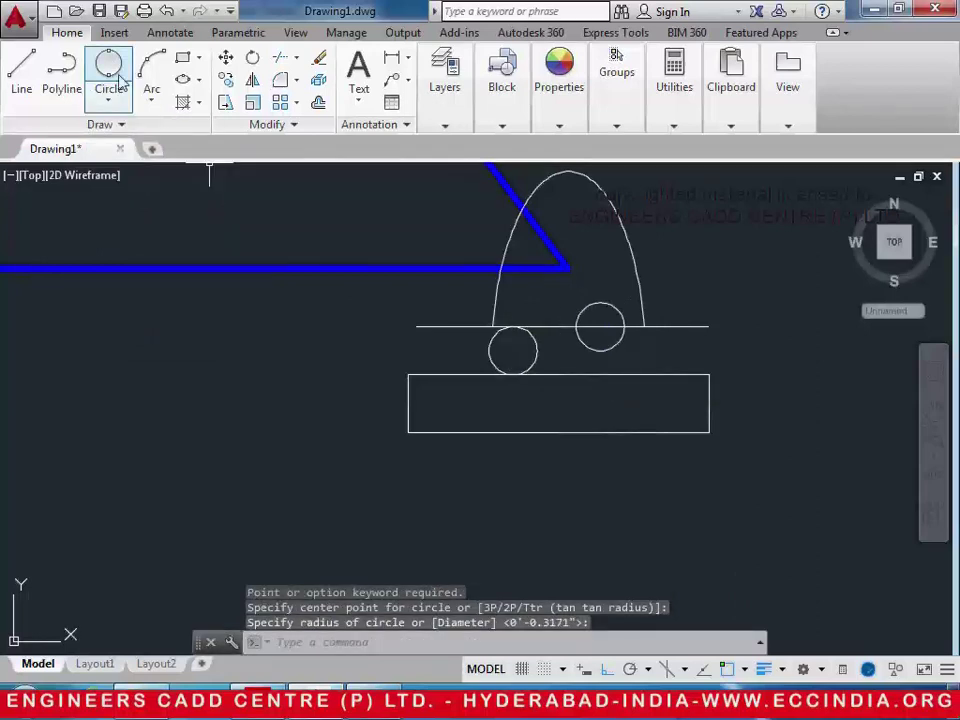
type("z")
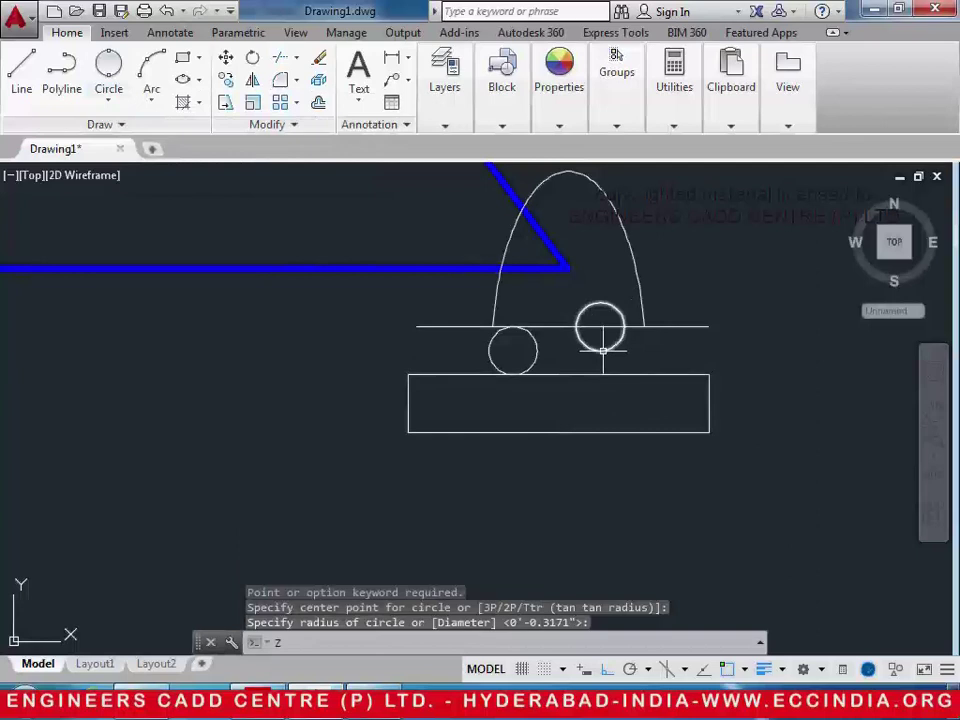
double_click(126, 77)
key("Escape")
left_click(618, 343)
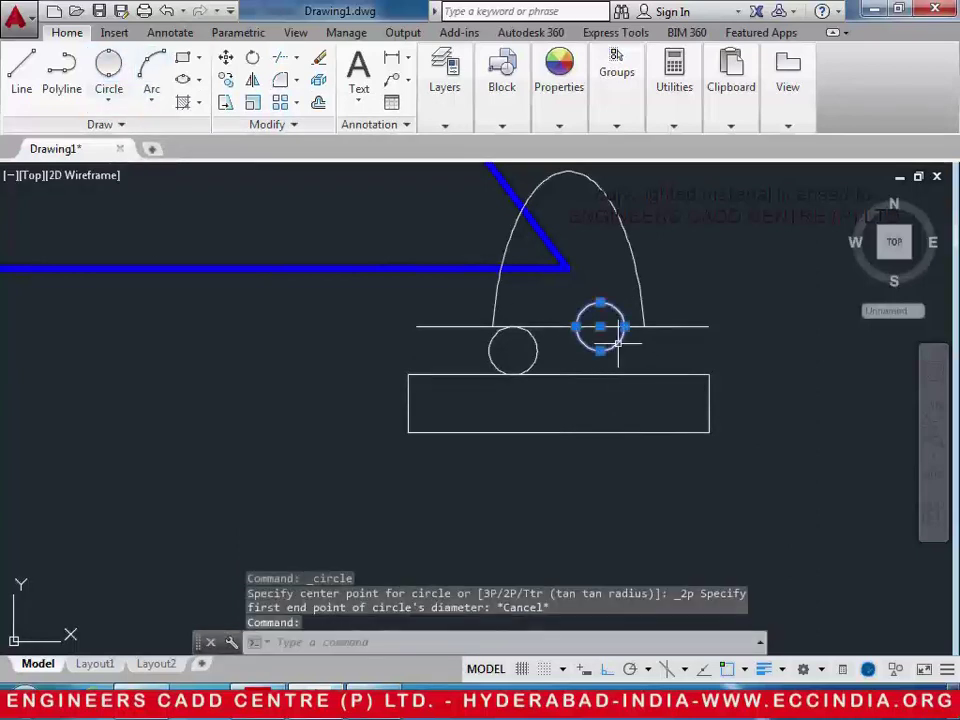
key("Delete")
Step: Draw a second 2-Point roller circle under the dome's right side, spanning from the horizontal line down to the base rectangle
left_click(109, 72)
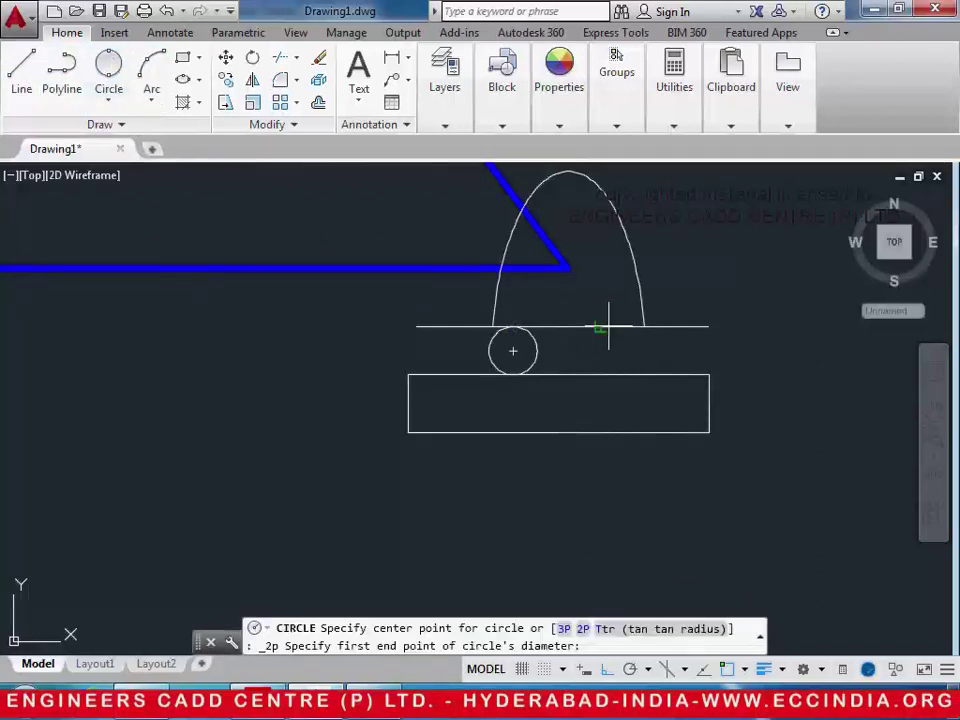
left_click(609, 326)
left_click(610, 375)
scroll(491, 503, "down", 6)
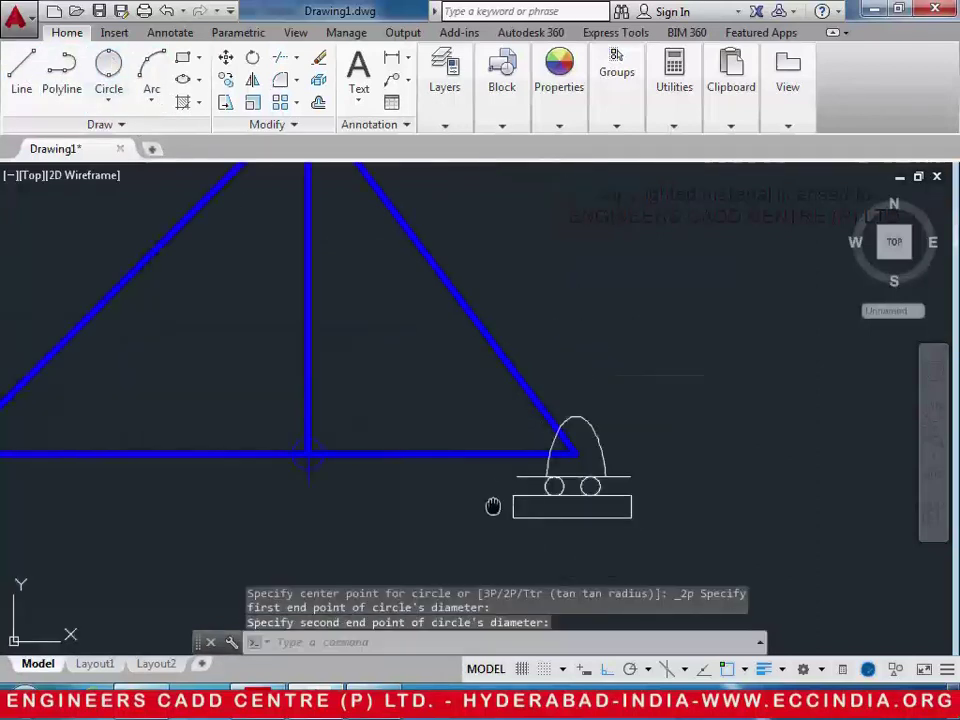
scroll(667, 463, "down", 2)
mouse_move(477, 480)
middle_mouse_down()
mouse_move(667, 463)
mouse_move(581, 473)
middle_mouse_up()
Step: Check the support colours in the workbook and fill the left support's dome with a green-to-green gradient
left_click(257, 698)
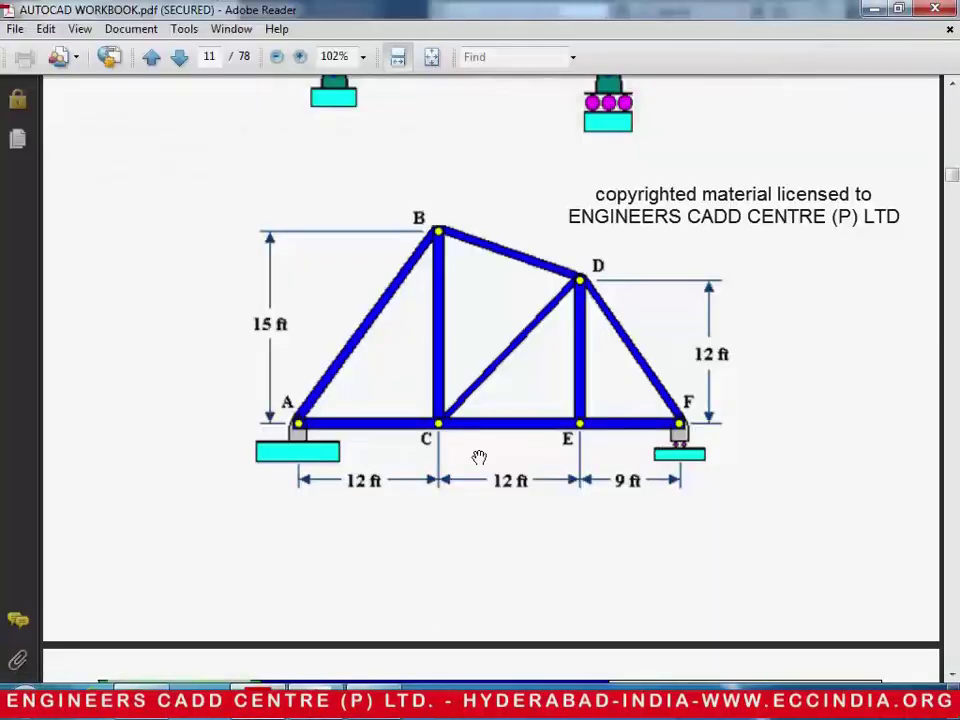
key("alt+Tab")
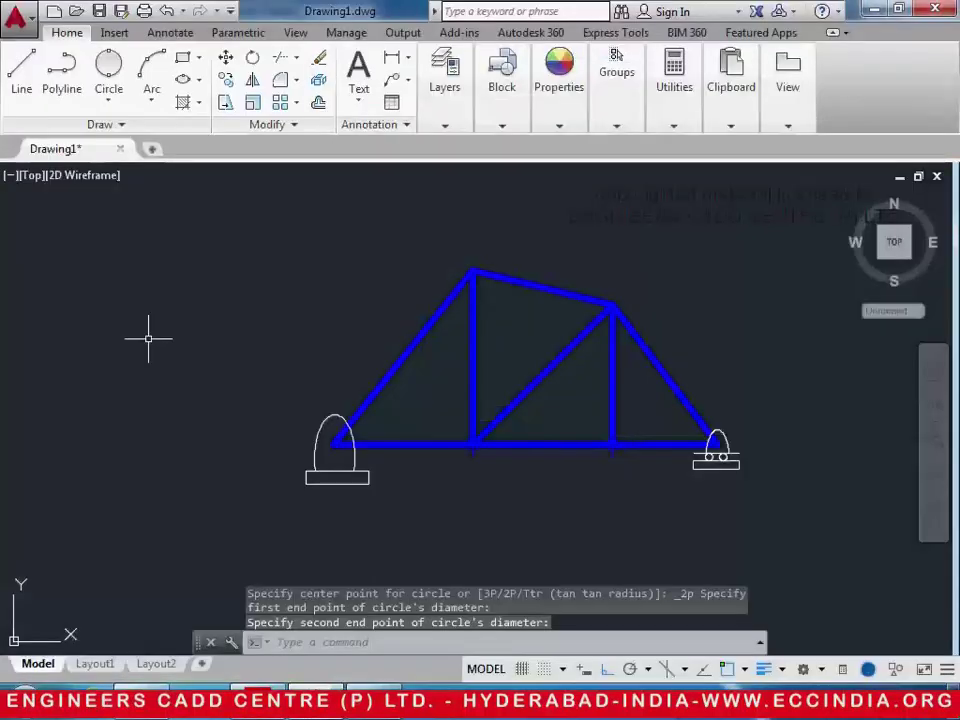
key("Escape")
type("gd")
key("Return")
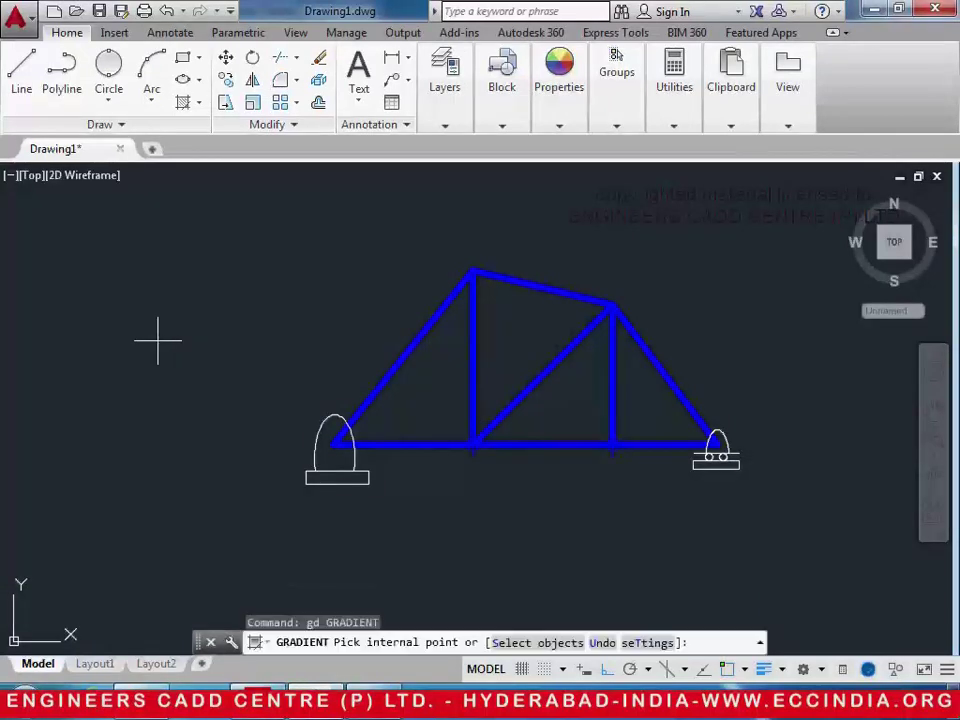
left_click(338, 442)
scroll(345, 435, "up", 3)
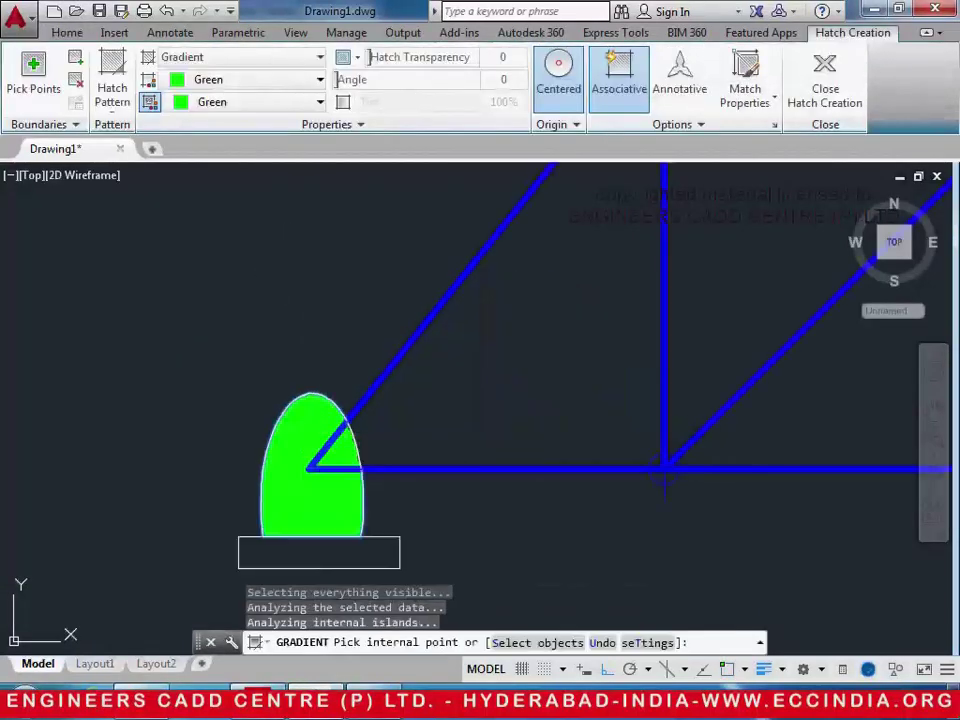
Step: Fill the right support's dome with the same green gradient
scroll(476, 465, "down", 4)
scroll(620, 450, "up", 5)
middle_click_drag(284, 258, 479, 405)
left_click(365, 372)
scroll(363, 373, "down", 1)
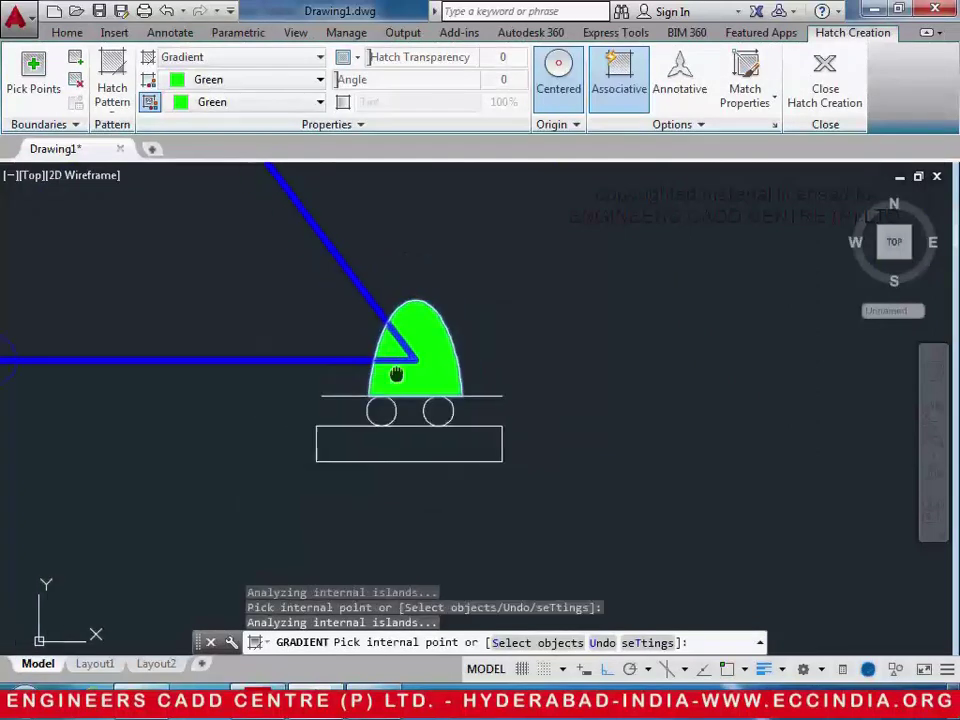
middle_click_drag(362, 373, 502, 375)
Step: Set both gradient colours to Magenta and fill the two roller circles of the right support
left_click(258, 80)
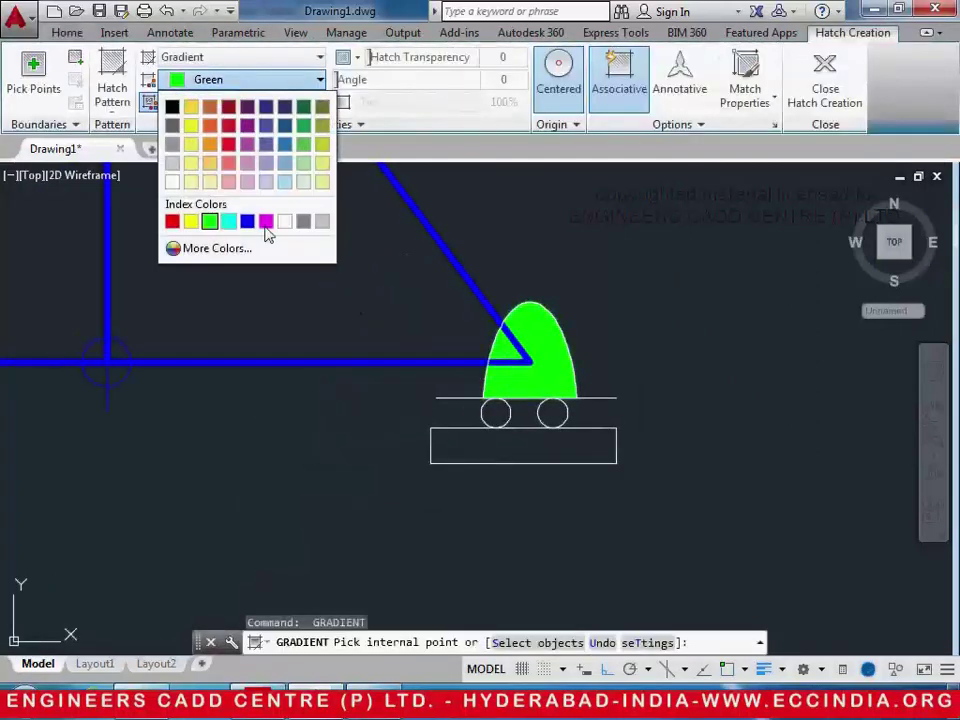
left_click(265, 221)
left_click(240, 104)
left_click(267, 243)
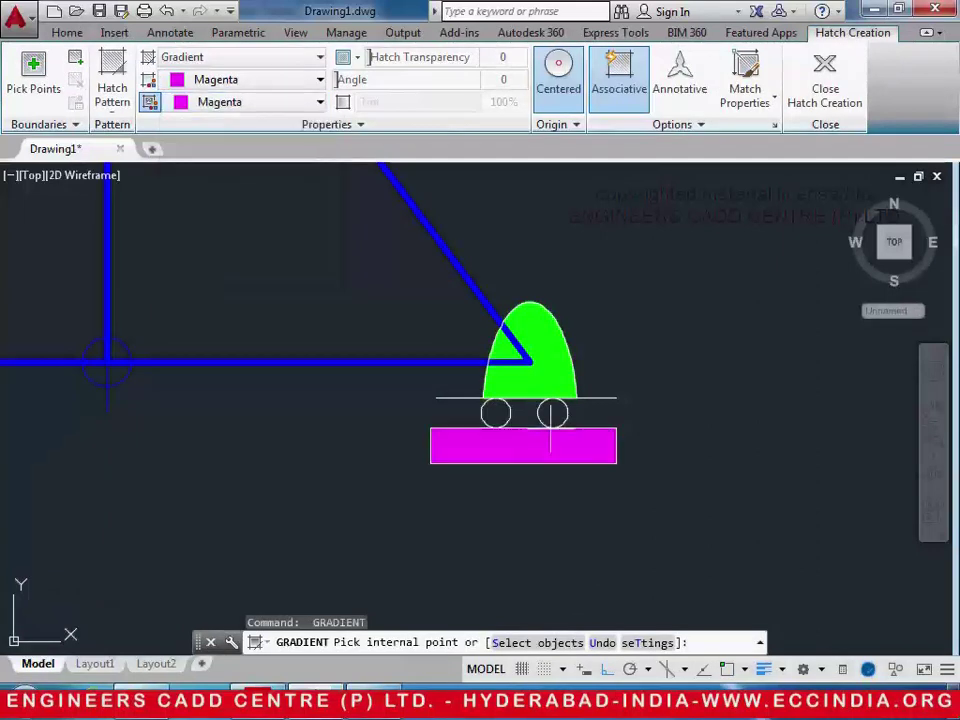
left_click(495, 411)
left_click(553, 411)
key("Return")
Step: Set both gradient colours to Cyan and fill the right support's base rectangle
key("Return")
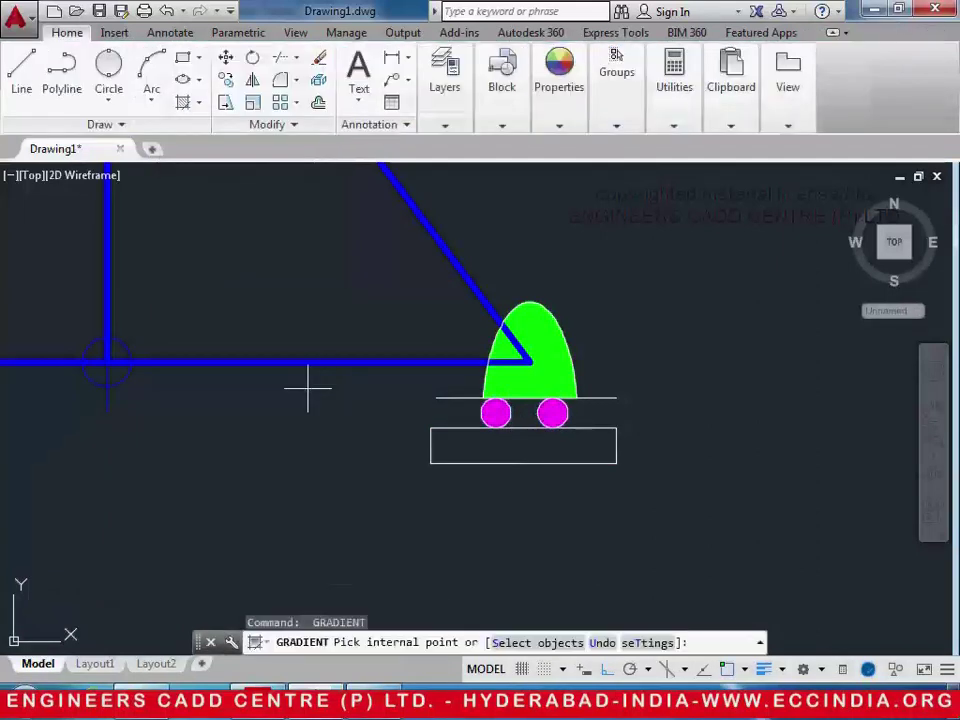
left_click(216, 80)
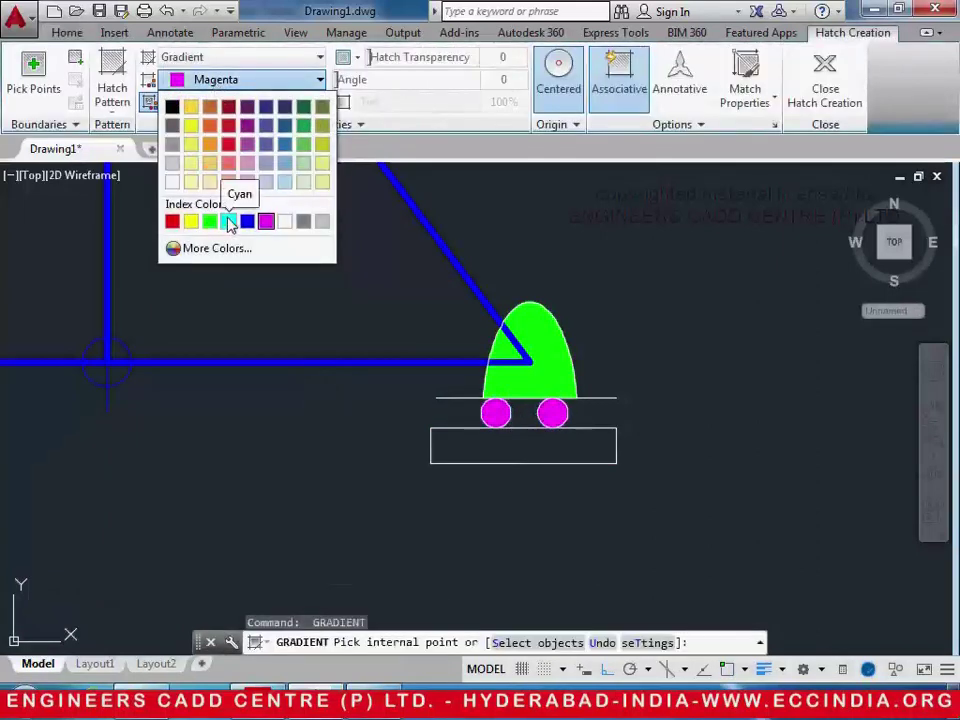
left_click(228, 220)
left_click(234, 85)
left_click(228, 106)
left_click(232, 82)
left_click(229, 221)
left_click(212, 102)
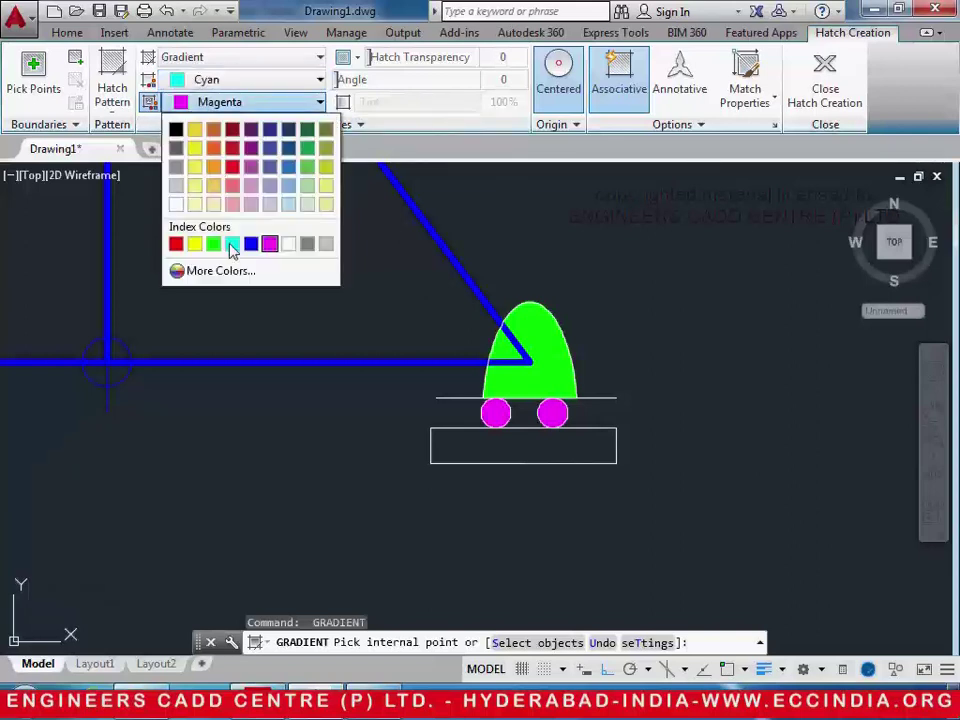
left_click(232, 244)
left_click(519, 456)
Step: Fill the left support's base rectangle with the same cyan gradient, finish the fill and switch to the workbook in Adobe Reader
scroll(366, 482, "down", 2)
middle_click_drag(364, 484, 721, 455)
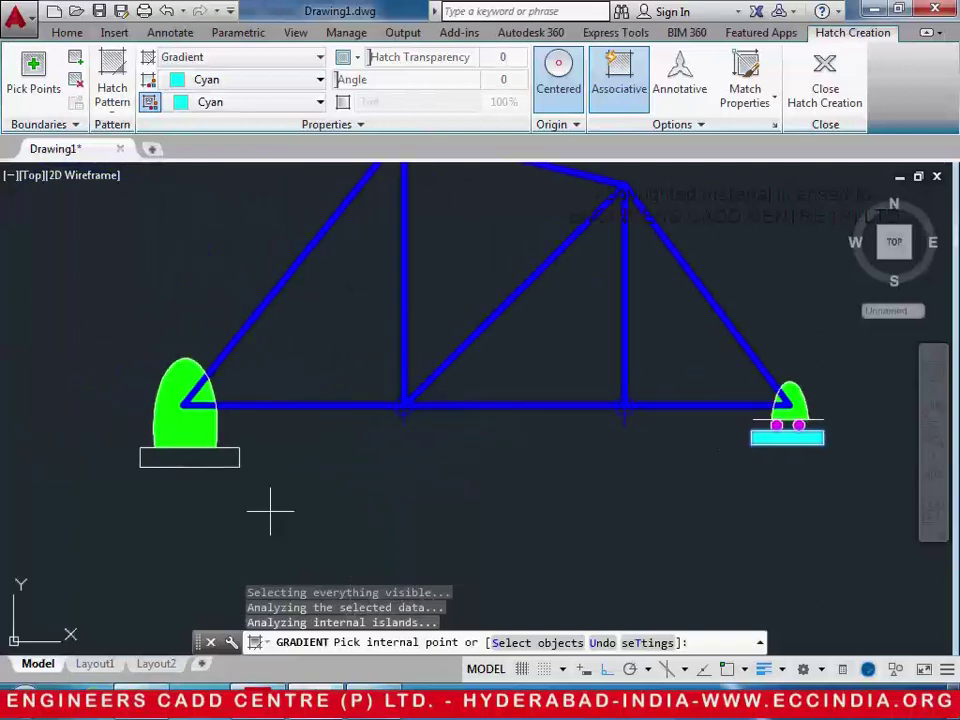
left_click(215, 462)
key("Return")
scroll(435, 506, "down", 2)
middle_click_drag(435, 506, 451, 524)
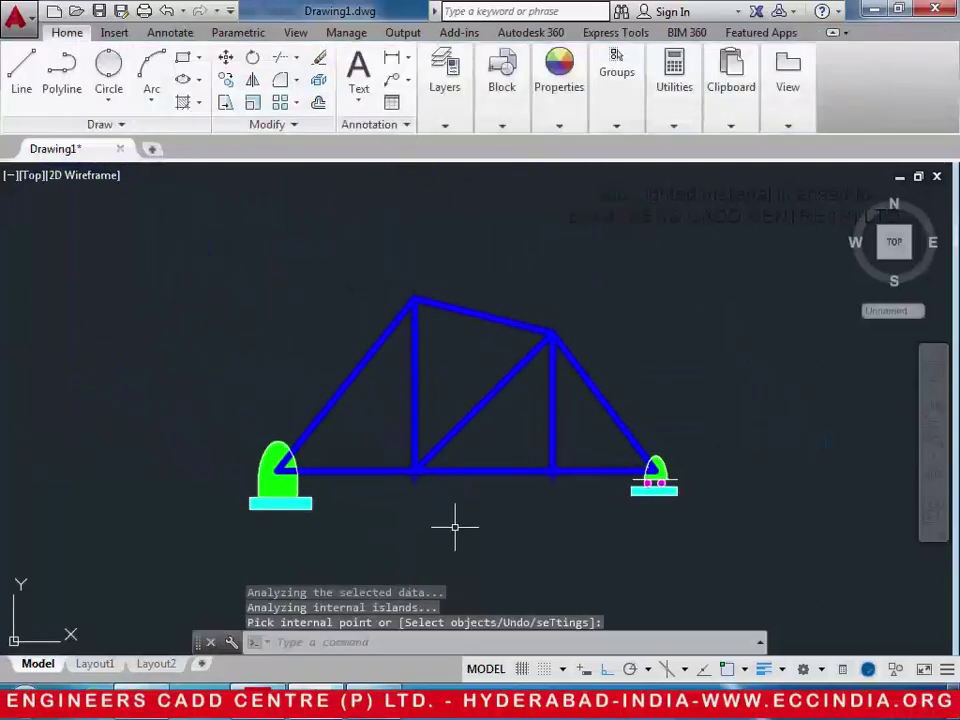
key("alt+Tab")
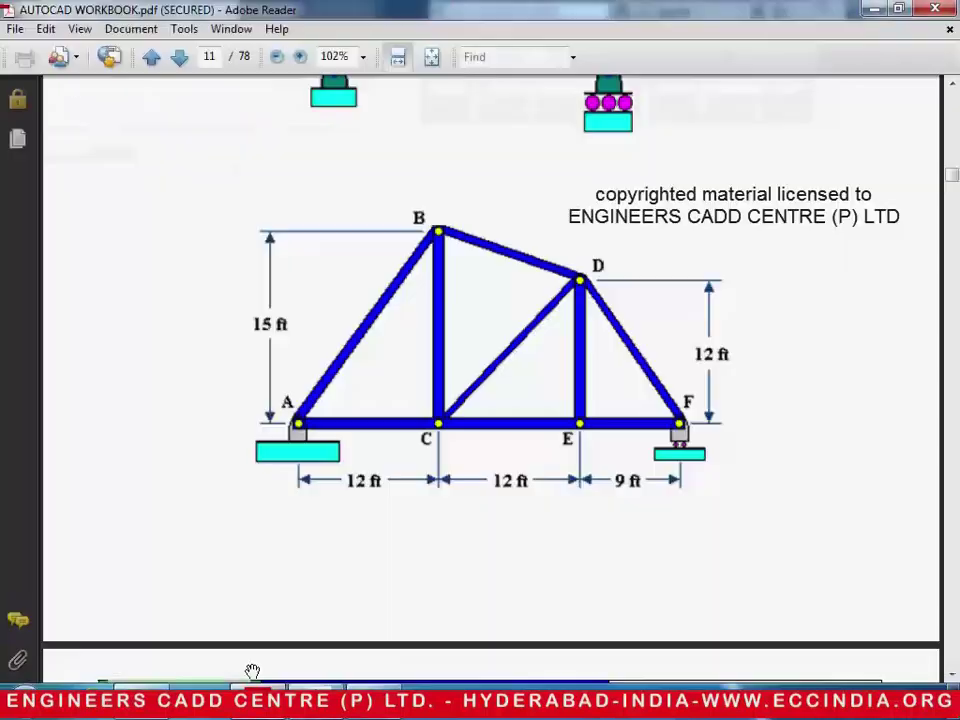